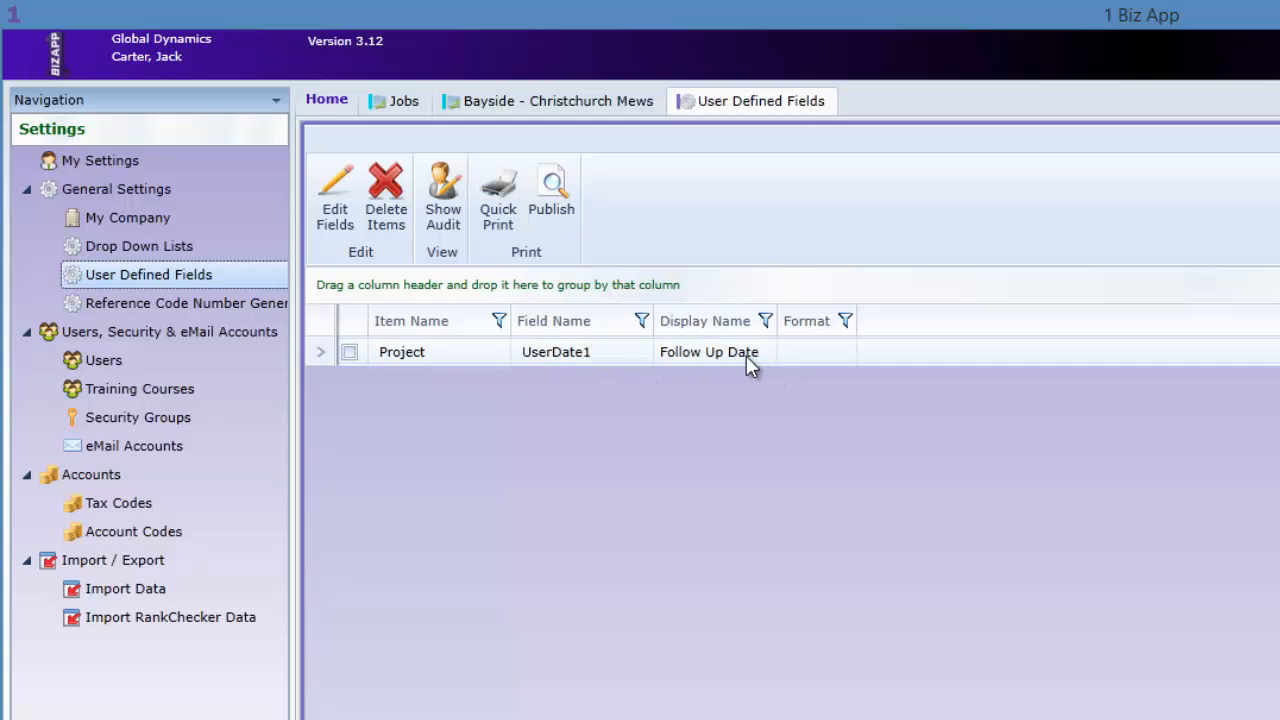
Close the open settings and job tabs, and open the Harris And Sons contact person's record from the contacts list.
left_click(560, 98)
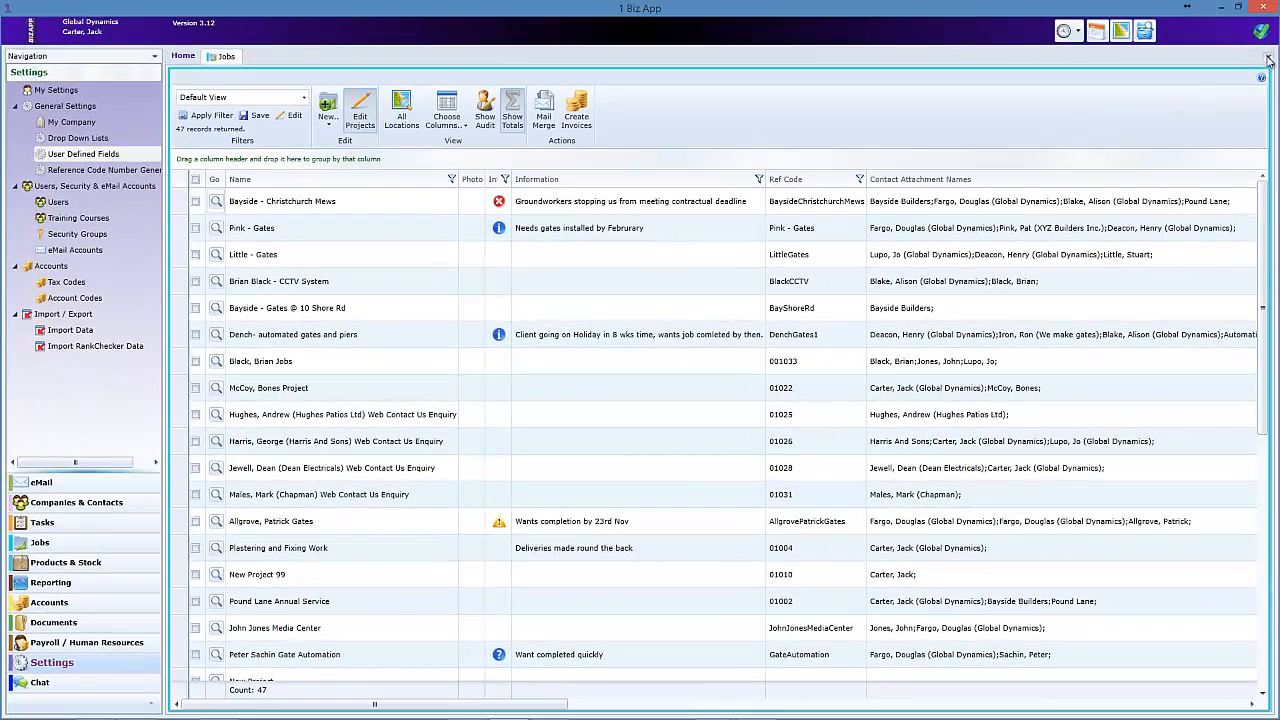
left_click(1267, 58)
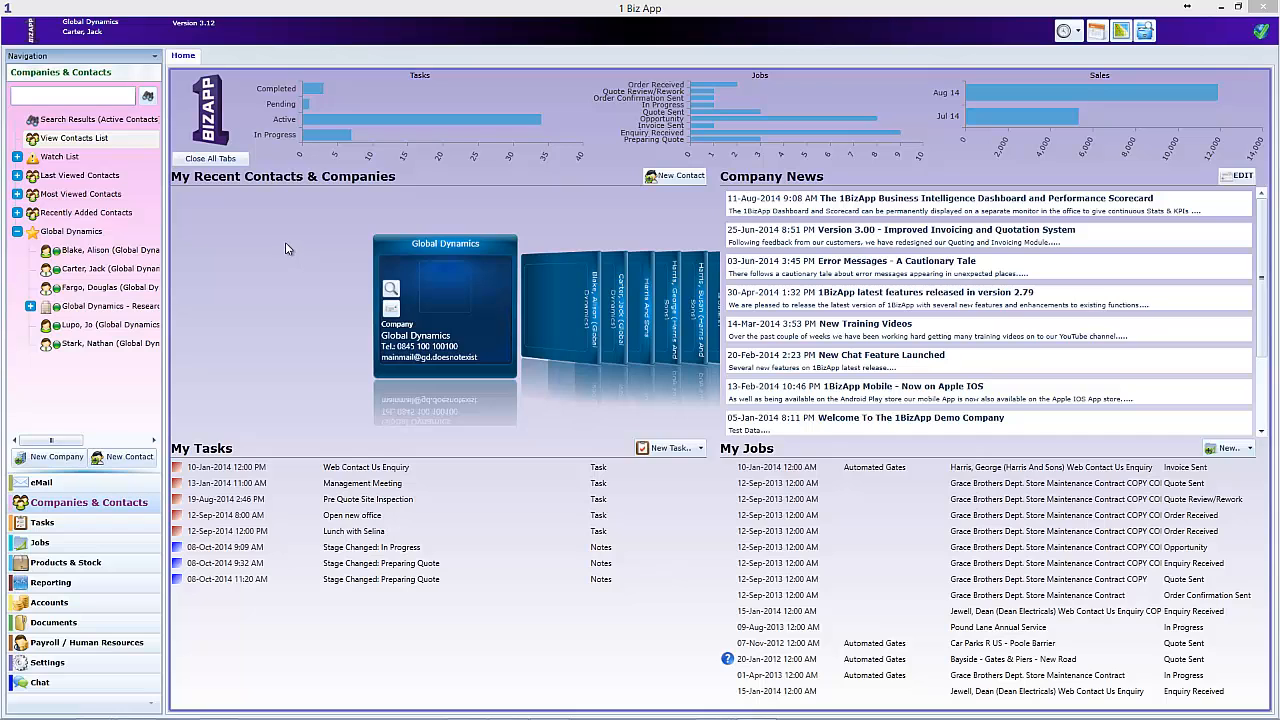
left_click(80, 139)
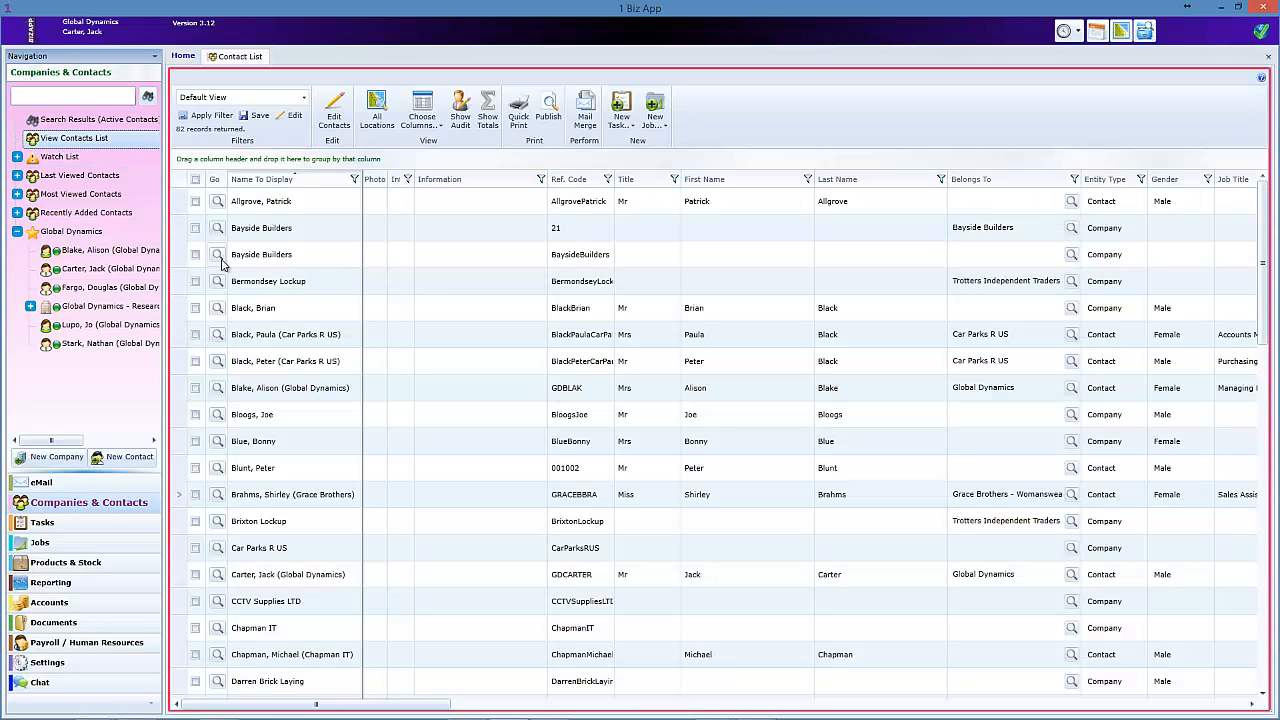
scroll(283, 365, "down", 5)
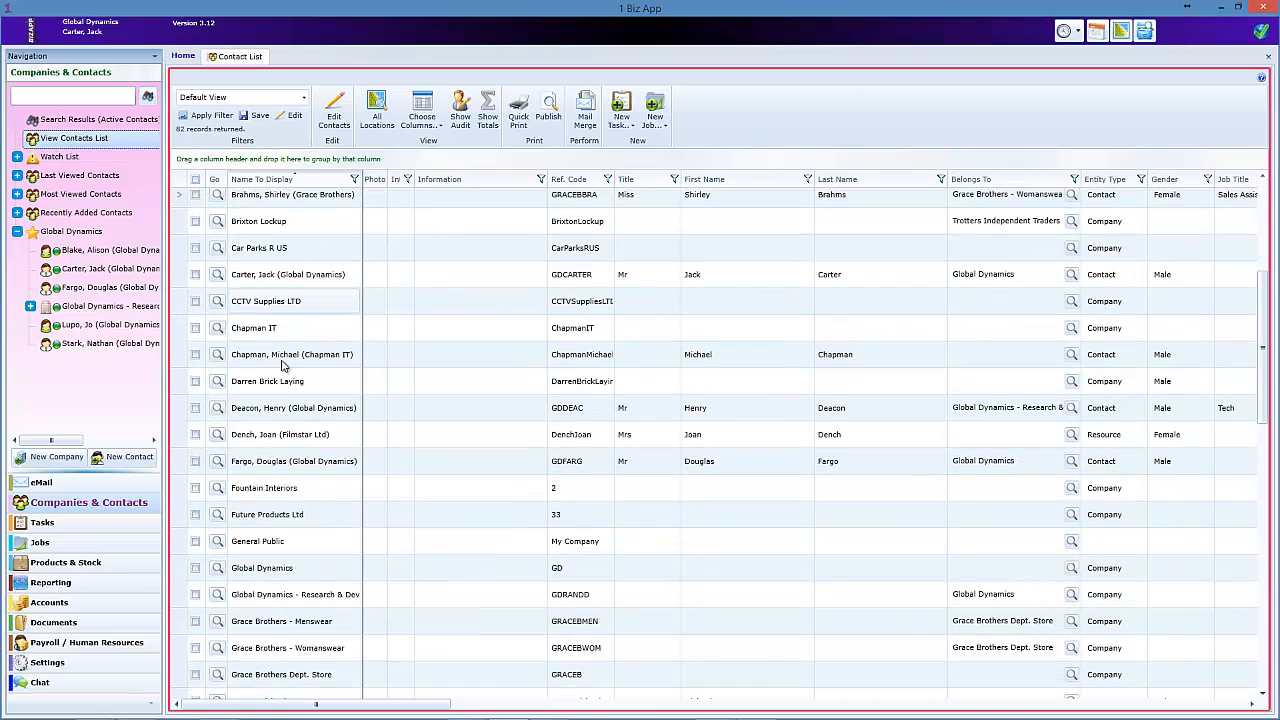
scroll(280, 540, "down", 1)
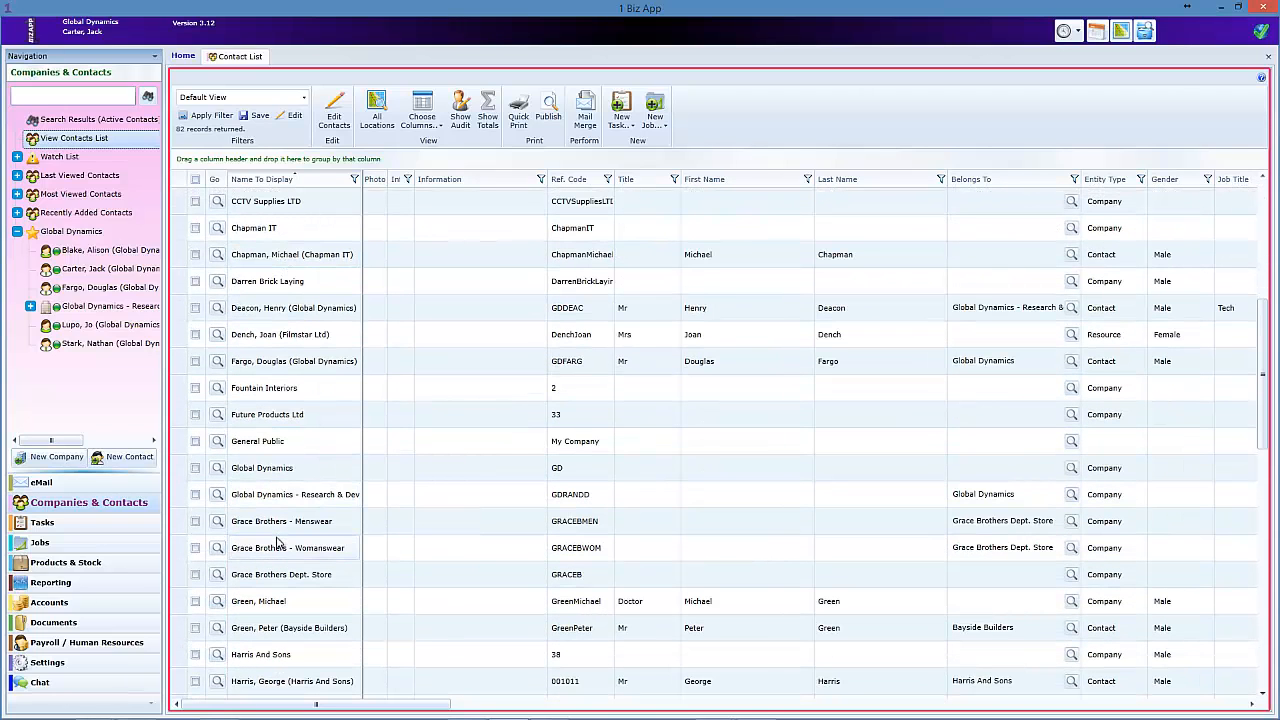
left_click(218, 681)
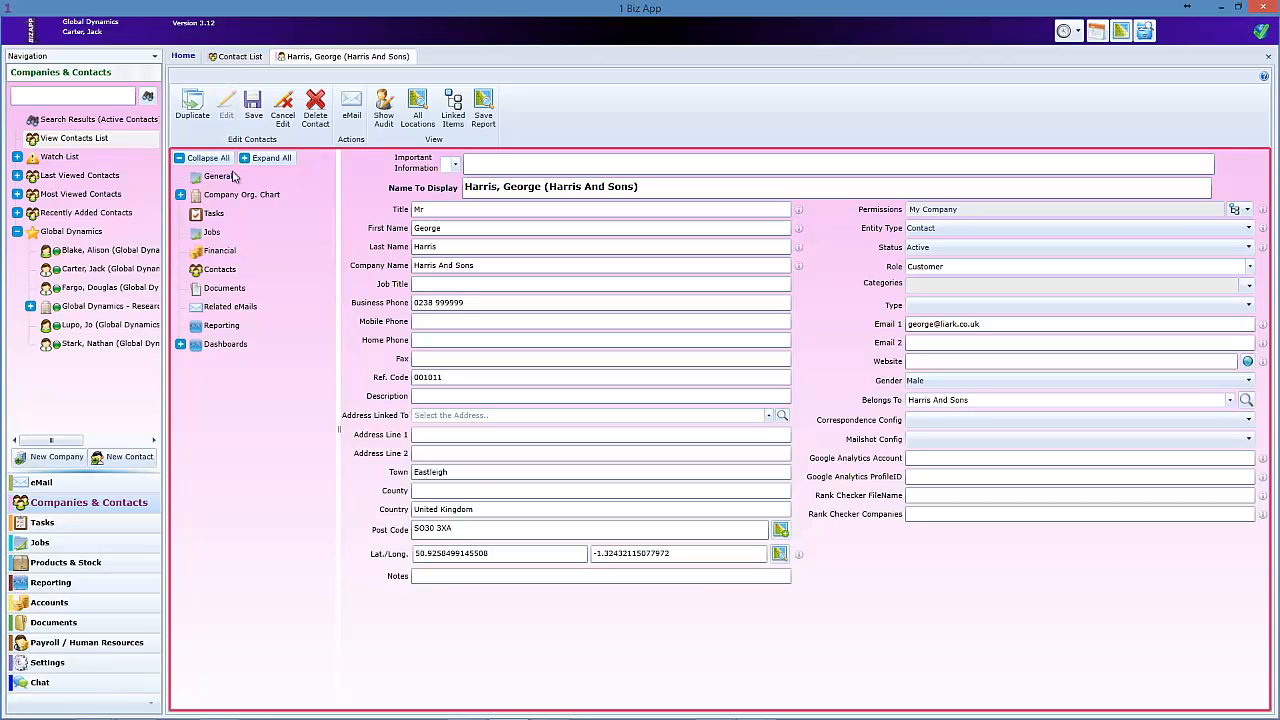
Create a new blank job under the contact's Jobs section.
left_click(221, 238)
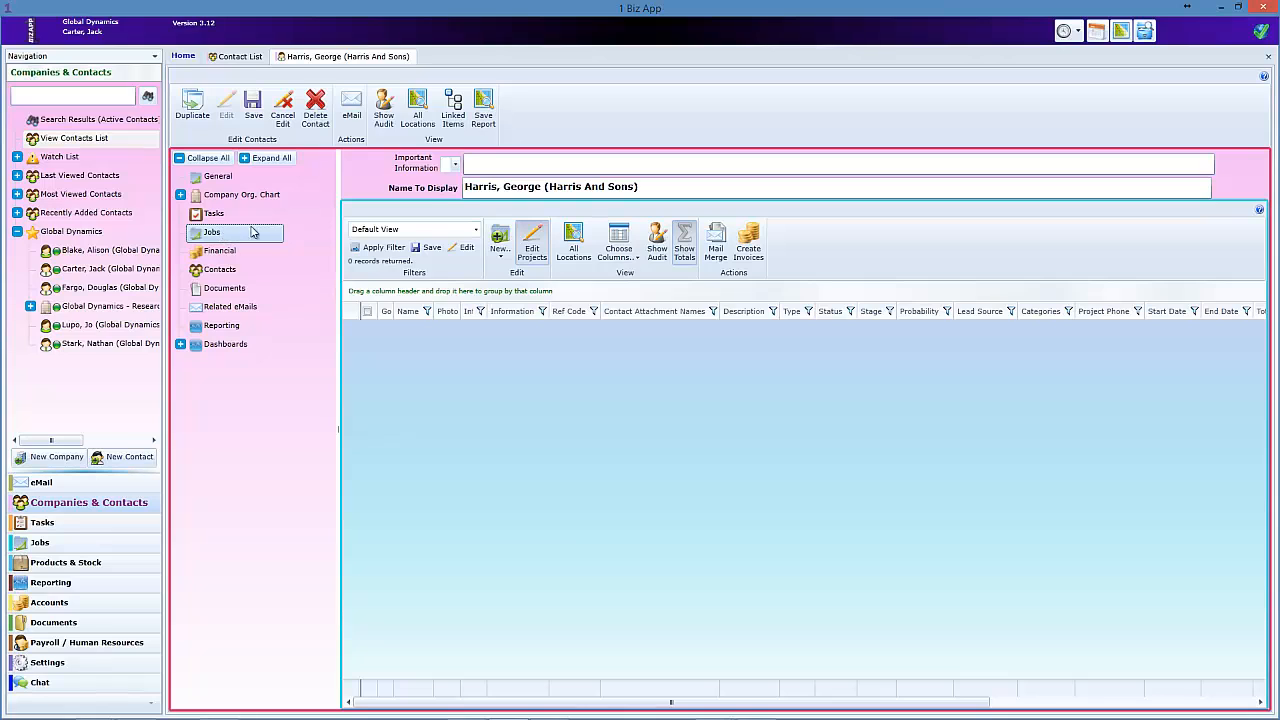
left_click(502, 244)
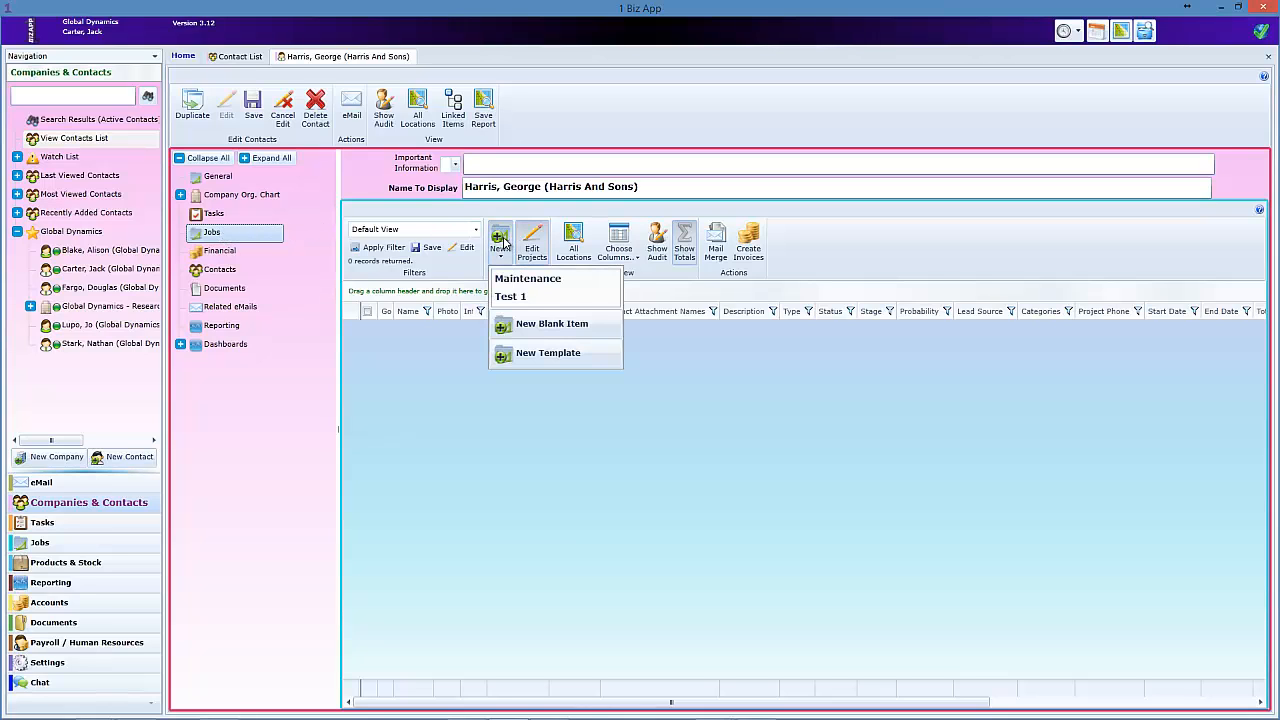
left_click(537, 330)
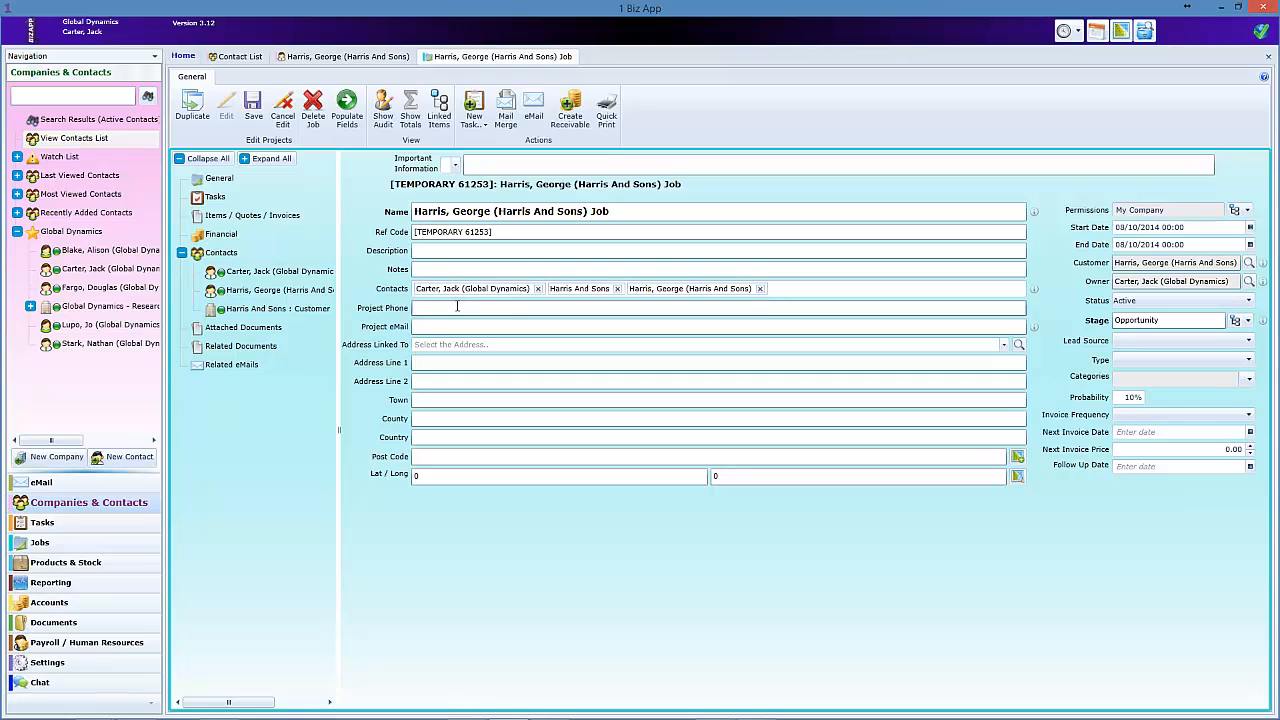
Enter "Install New Gates" as the job description and fill in the project phone number.
left_click(456, 250)
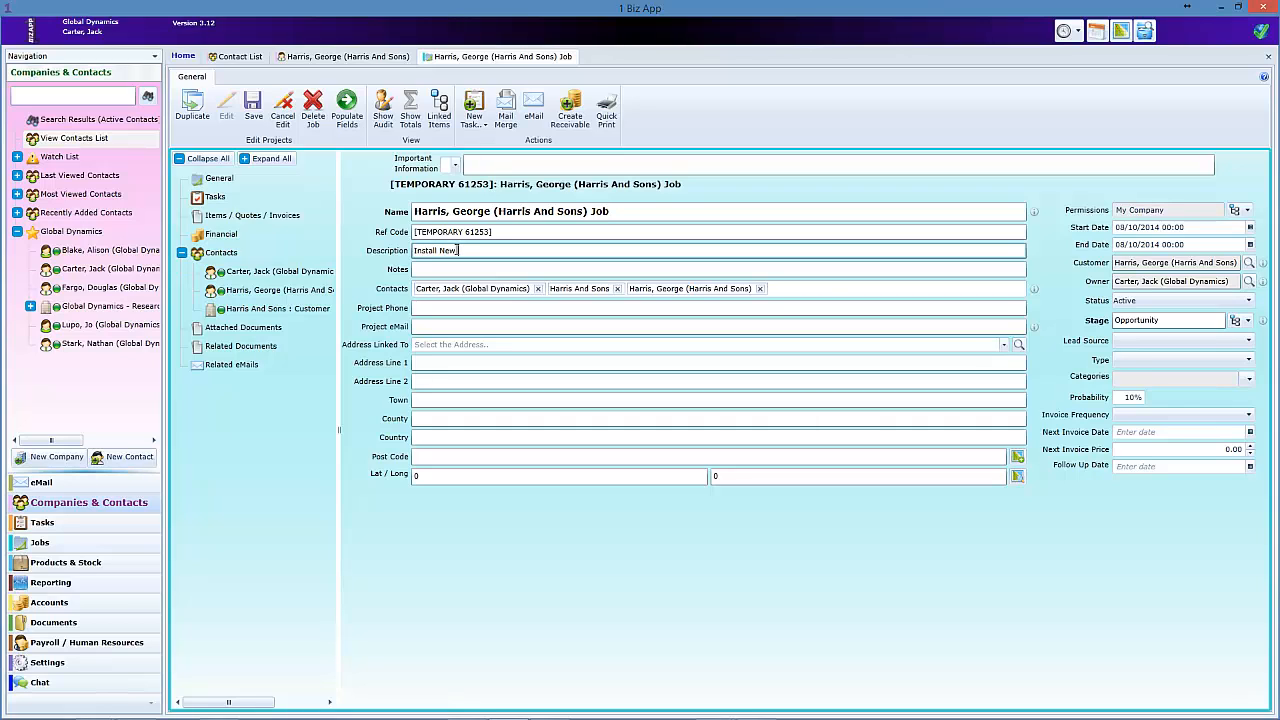
type("Install New Gates")
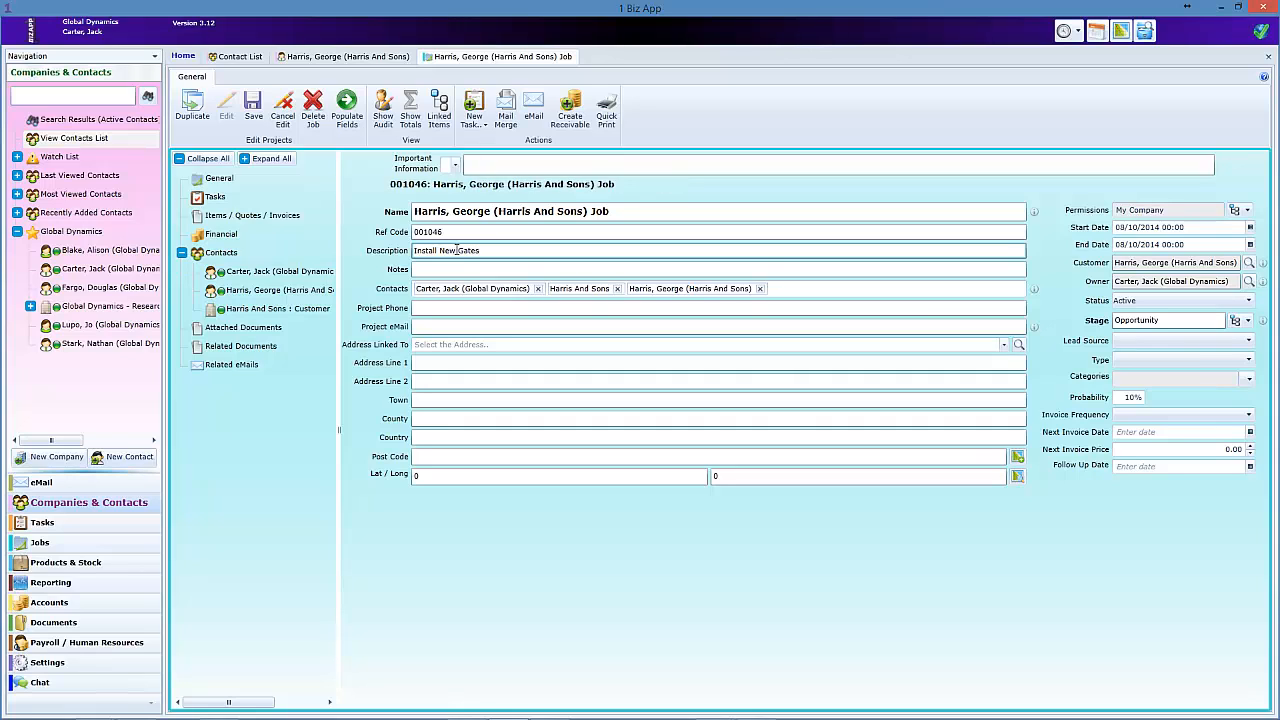
left_click(471, 309)
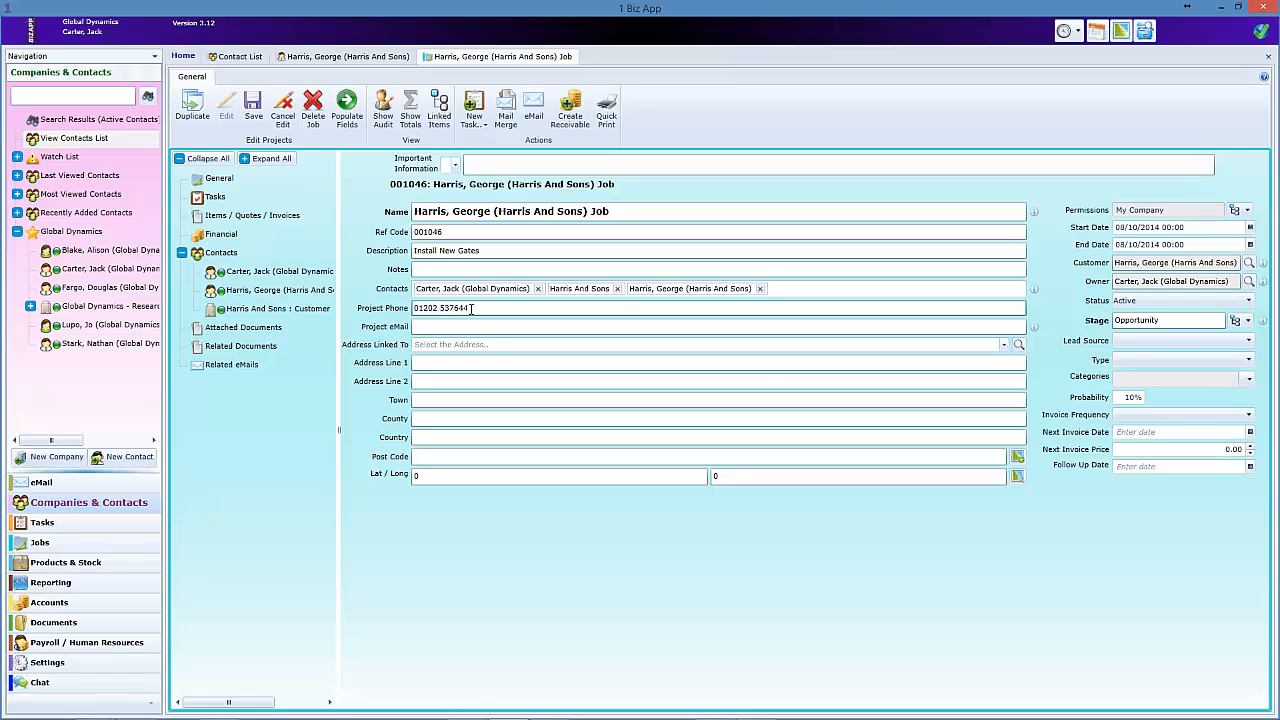
left_click(480, 326)
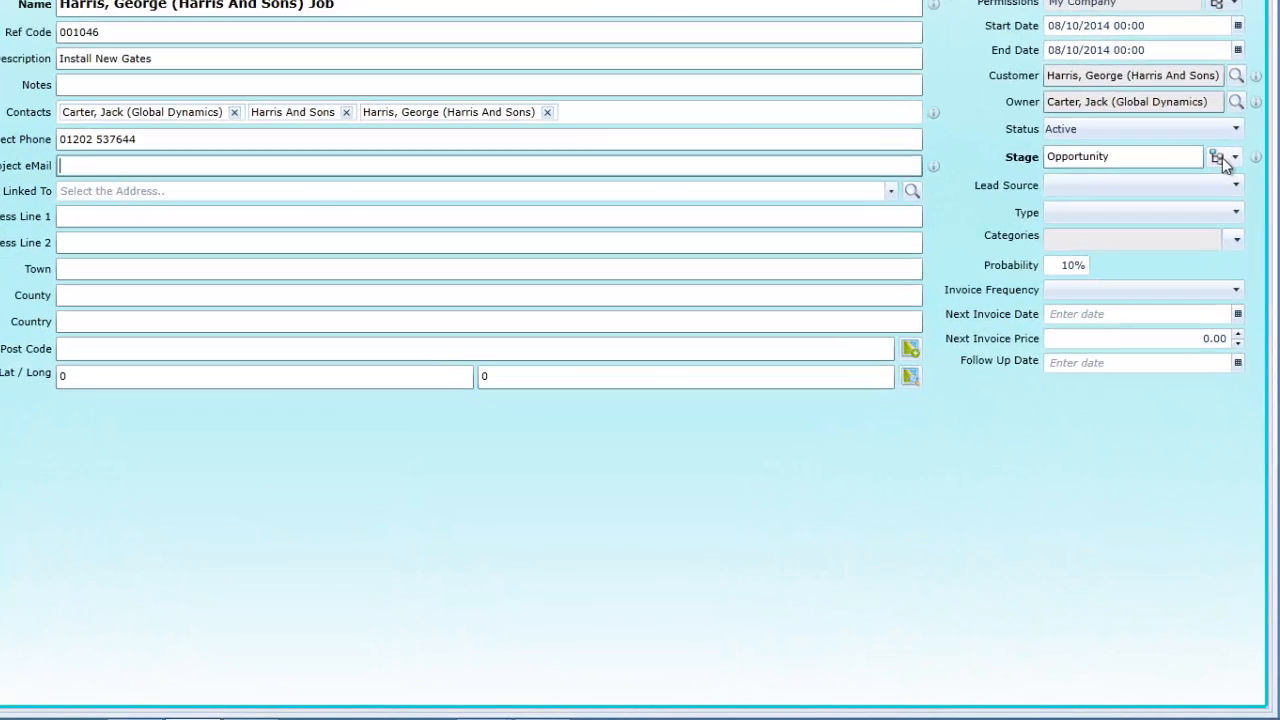
Set the new job's stage to Preparing Quote in the stage flowchart.
left_click(1224, 228)
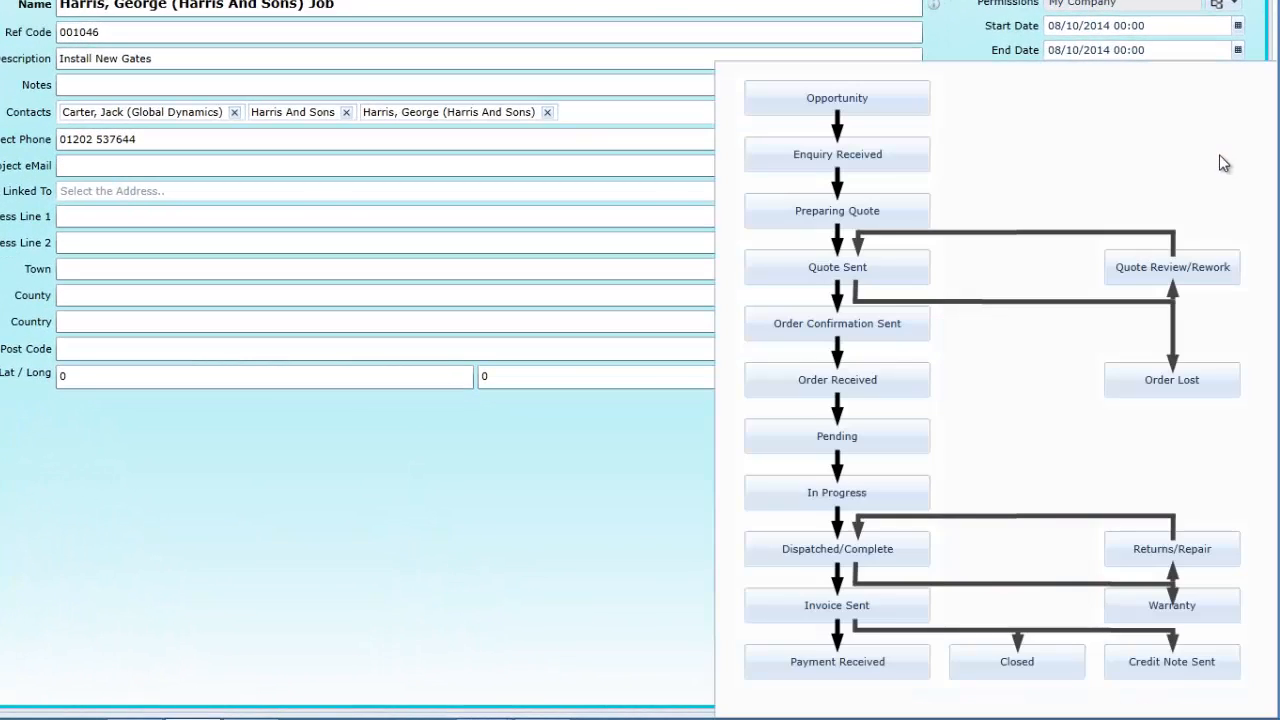
left_click(851, 220)
left_click(586, 537)
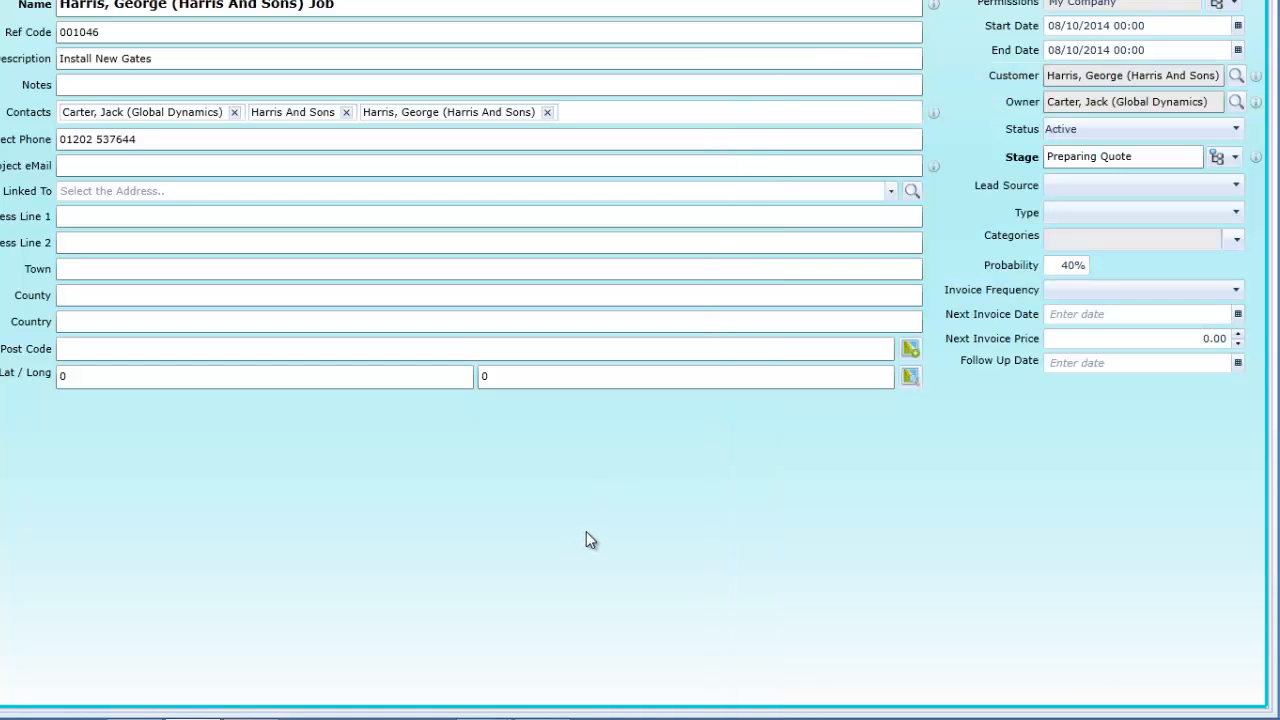
Set the job's Follow Up Date to 10/10/2014 and save the job.
left_click(1237, 364)
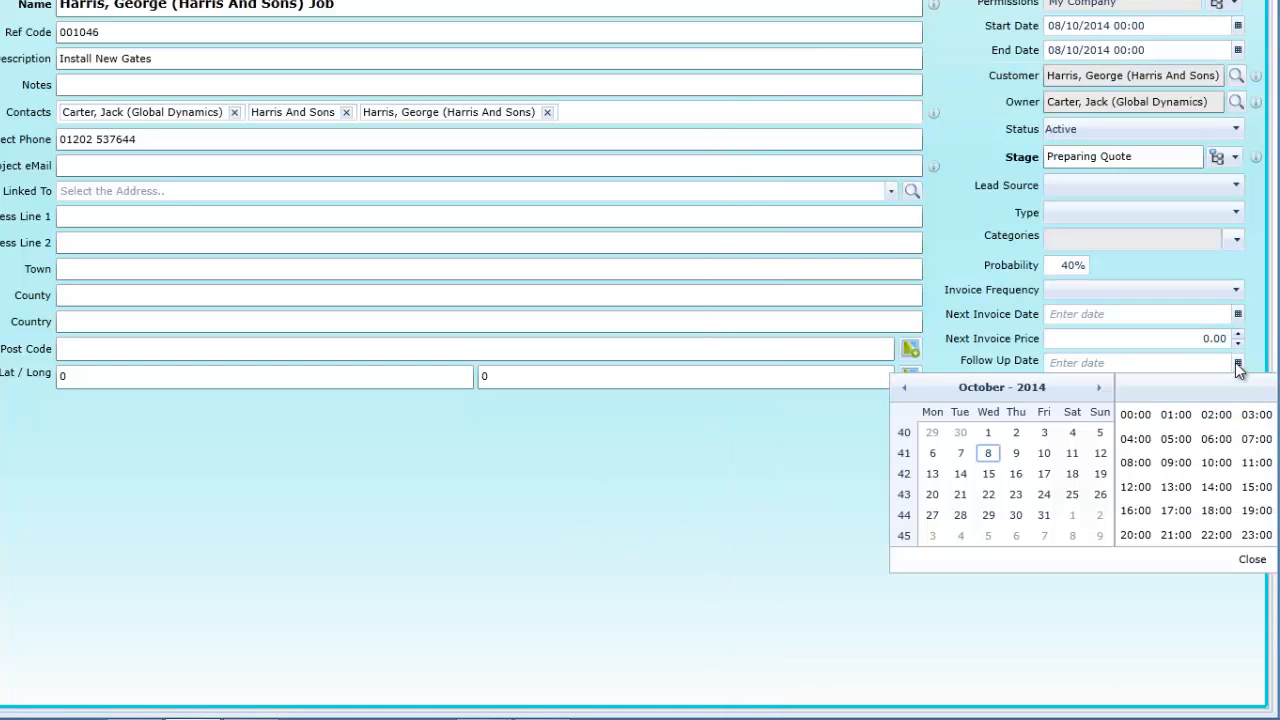
left_click(1044, 456)
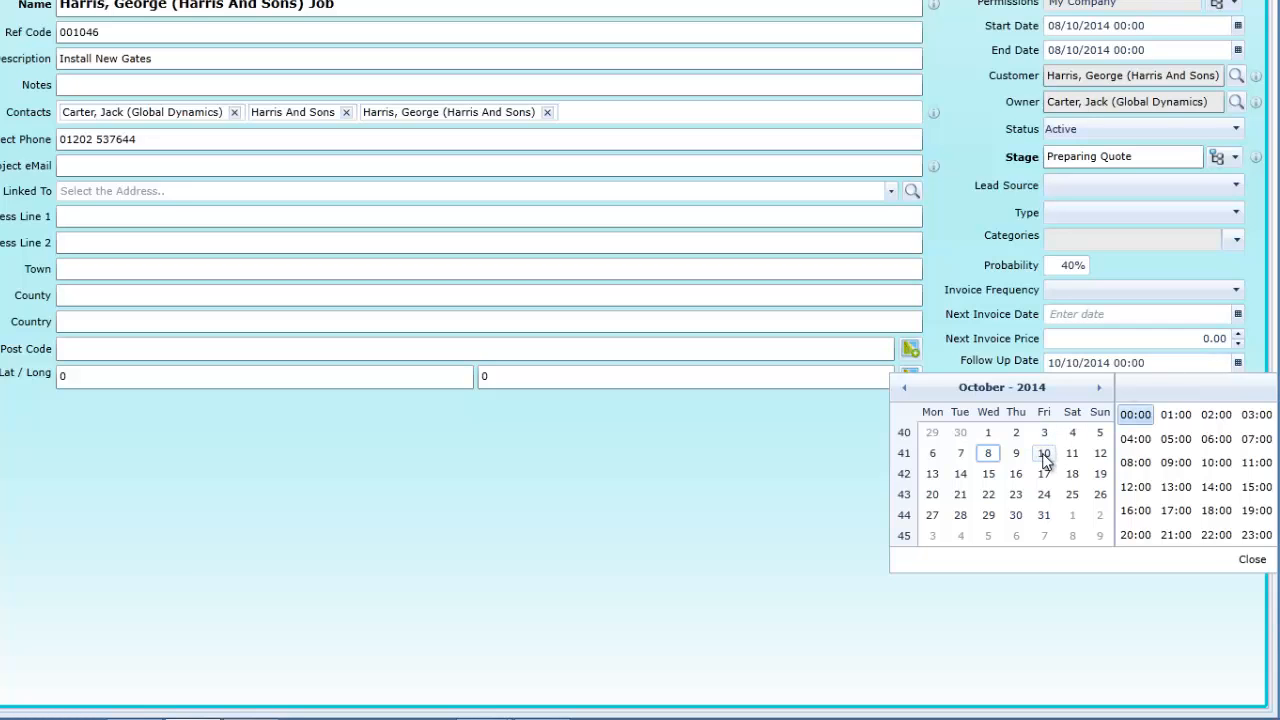
left_click(1251, 560)
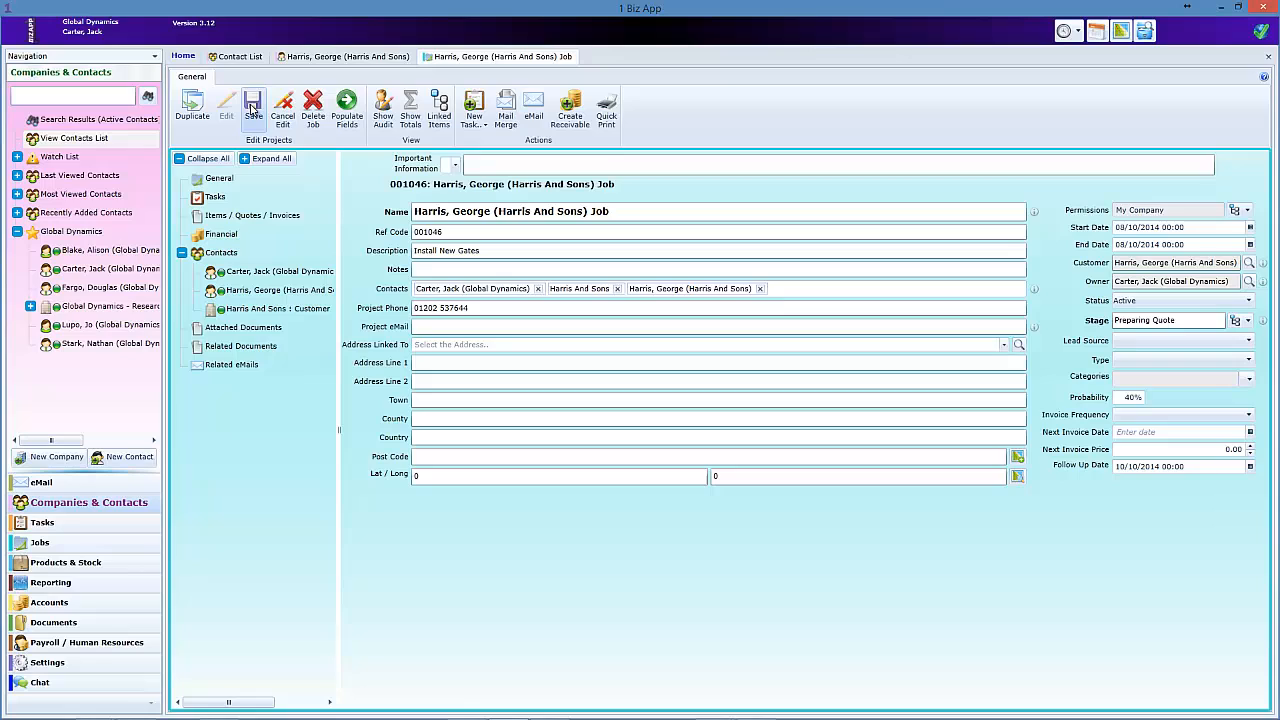
left_click(174, 62)
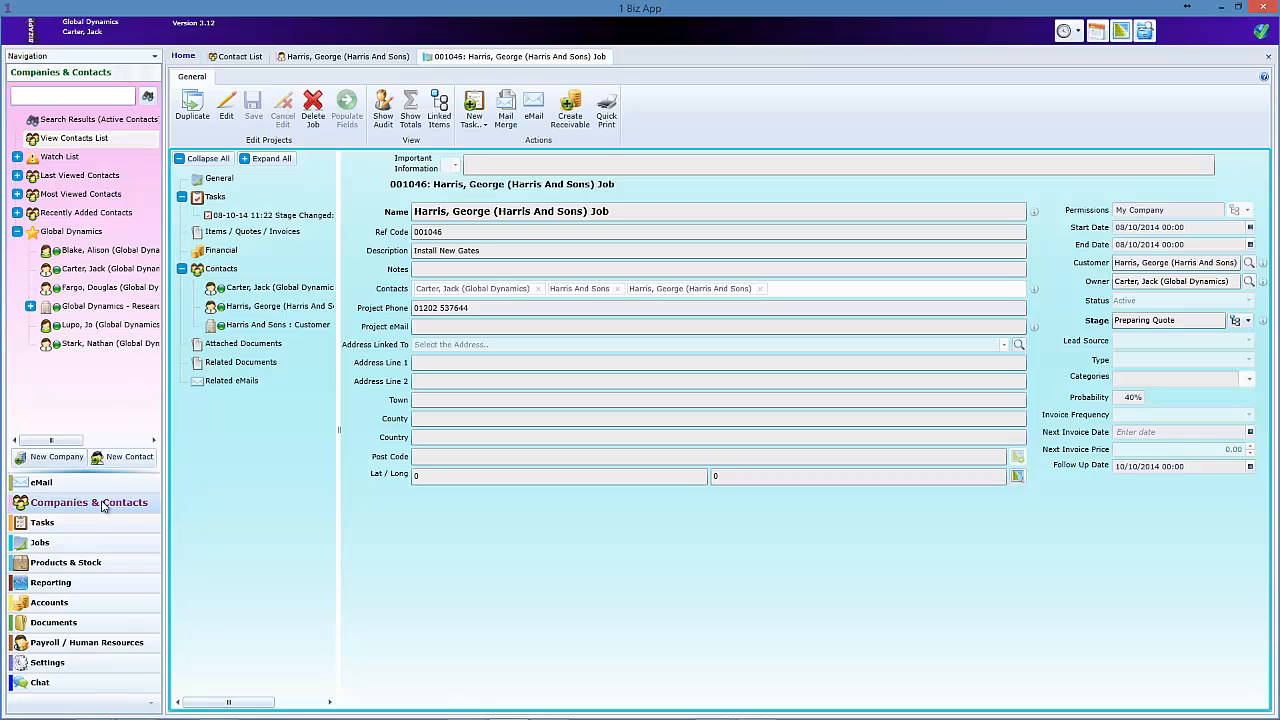
Show the job list filtered by the To Follow Up view.
left_click(40, 543)
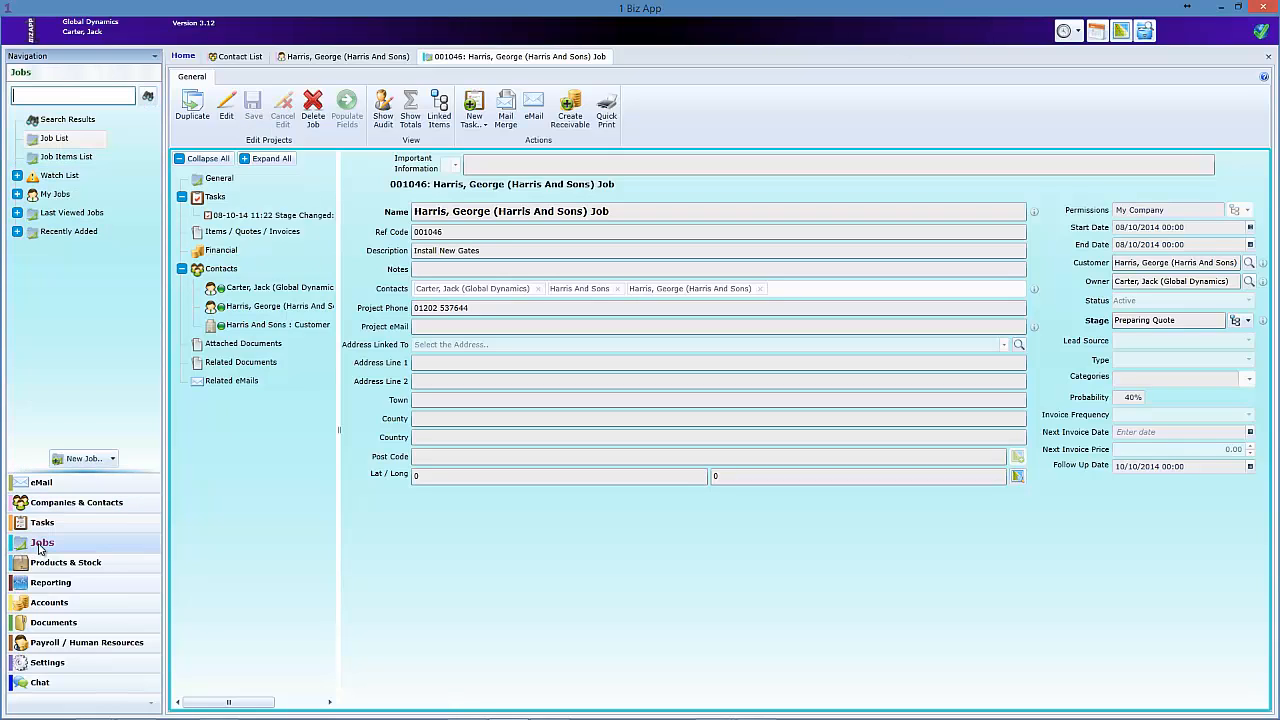
left_click(50, 139)
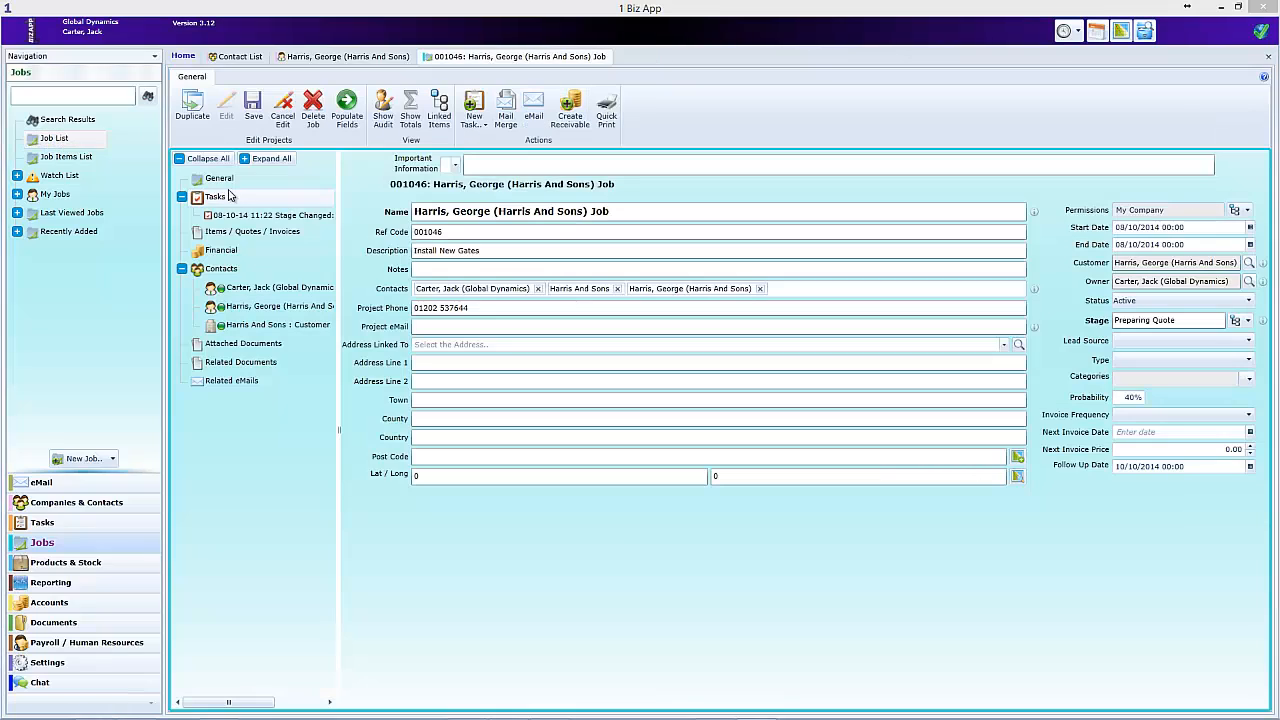
left_click(38, 142)
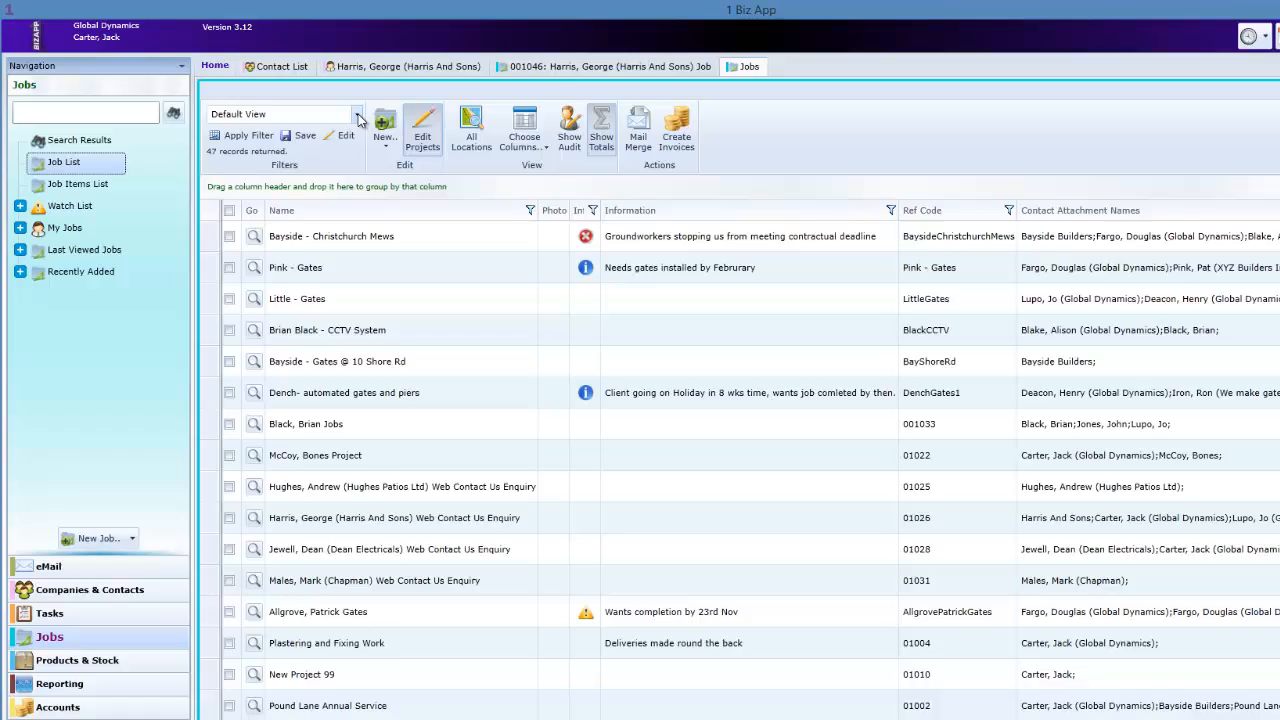
left_click(304, 97)
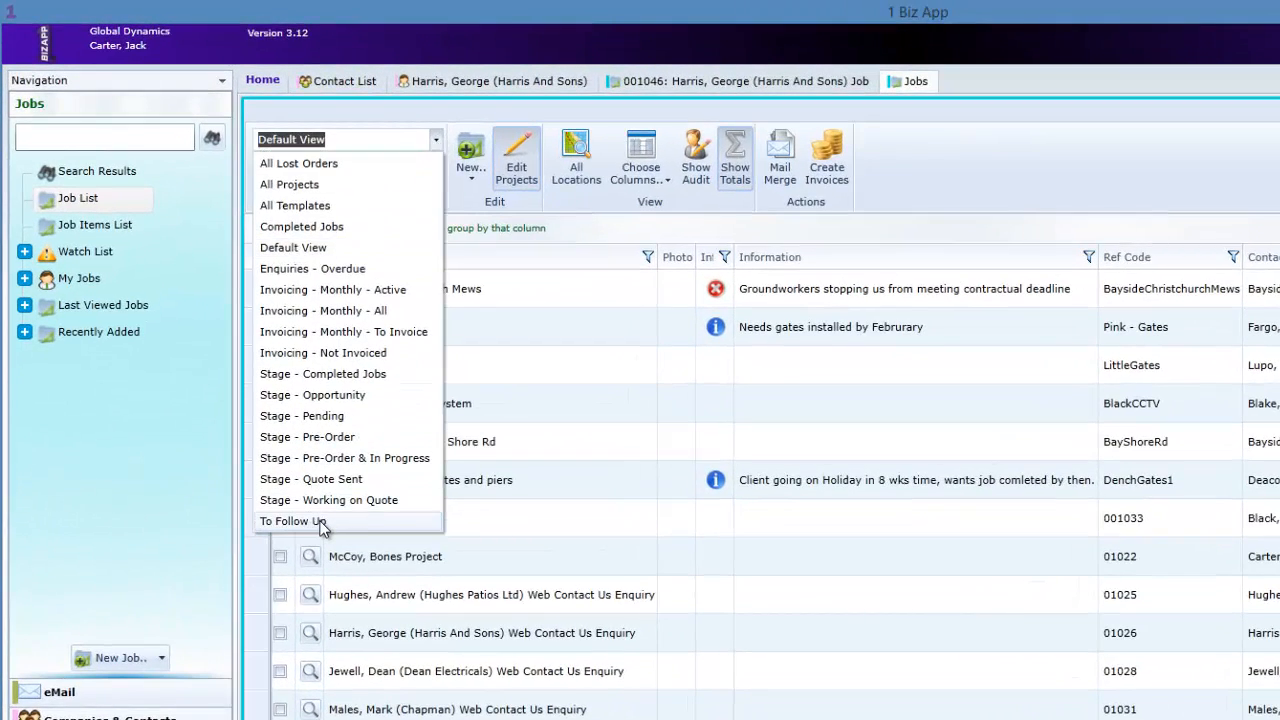
left_click(322, 523)
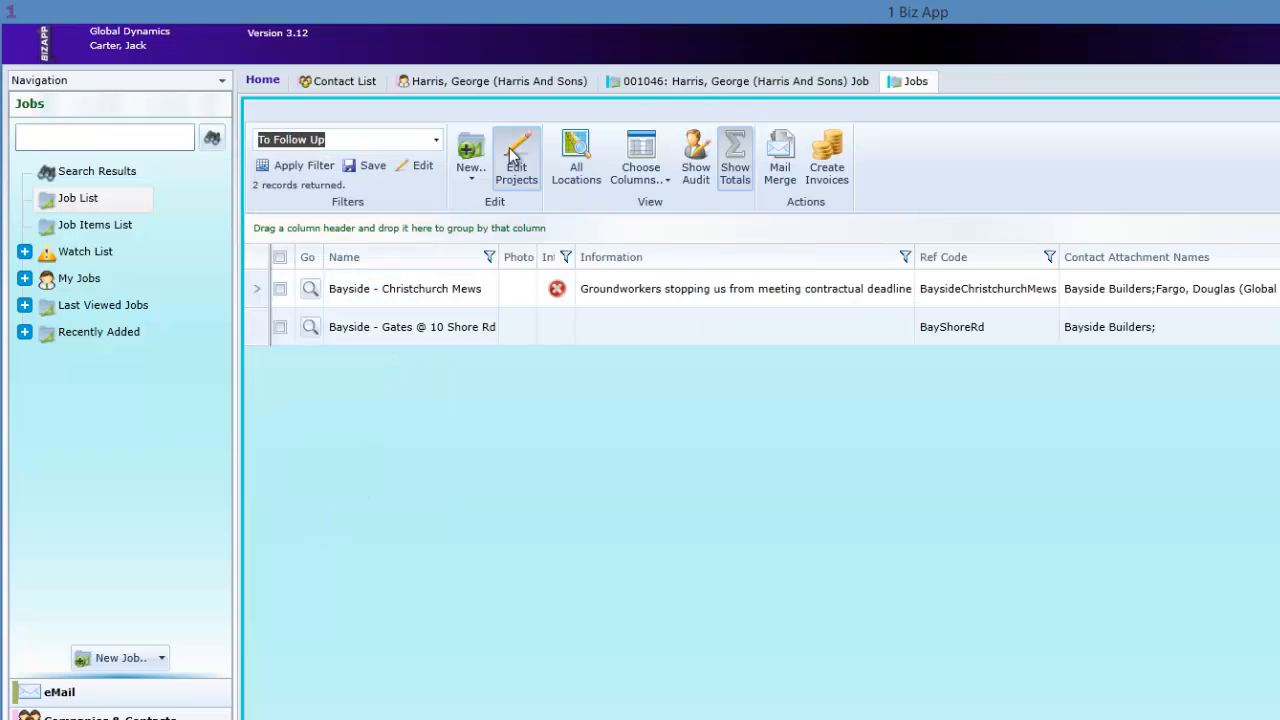
Change the Harris And Sons job's Follow Up Date to 08/10/2014 and save the job.
left_click(697, 84)
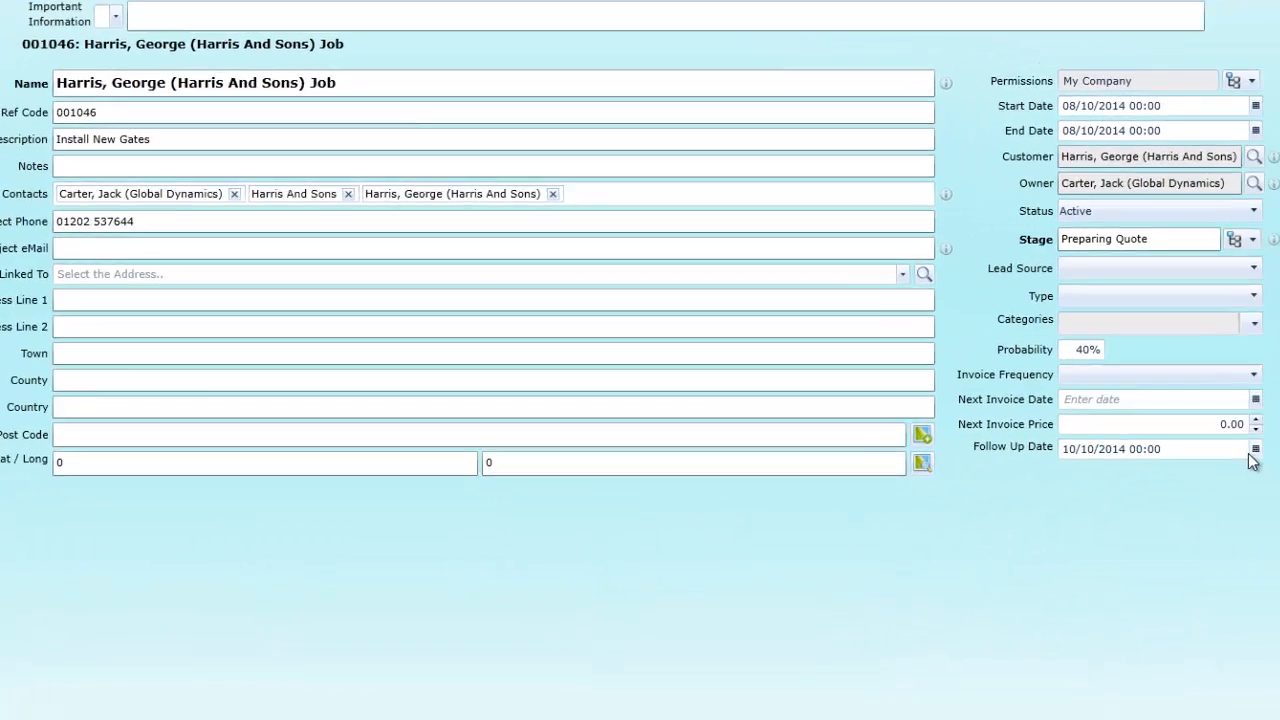
left_click(1255, 450)
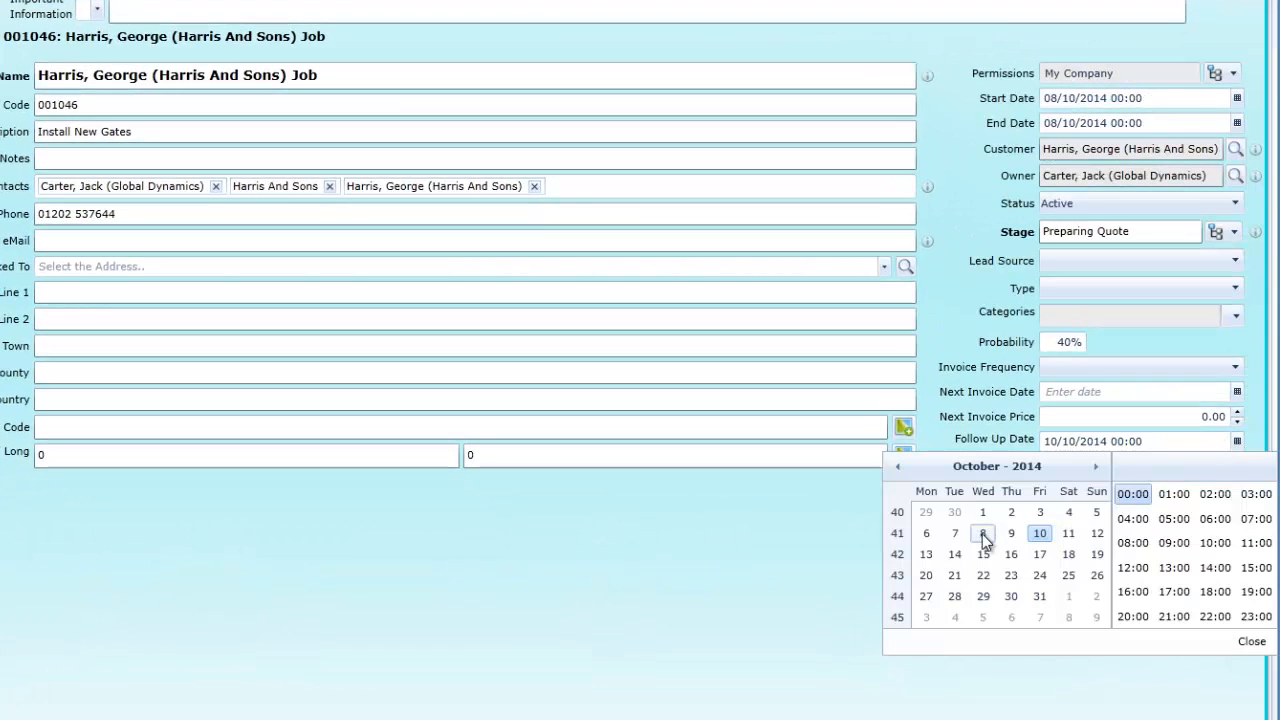
left_click(984, 537)
left_click(1254, 645)
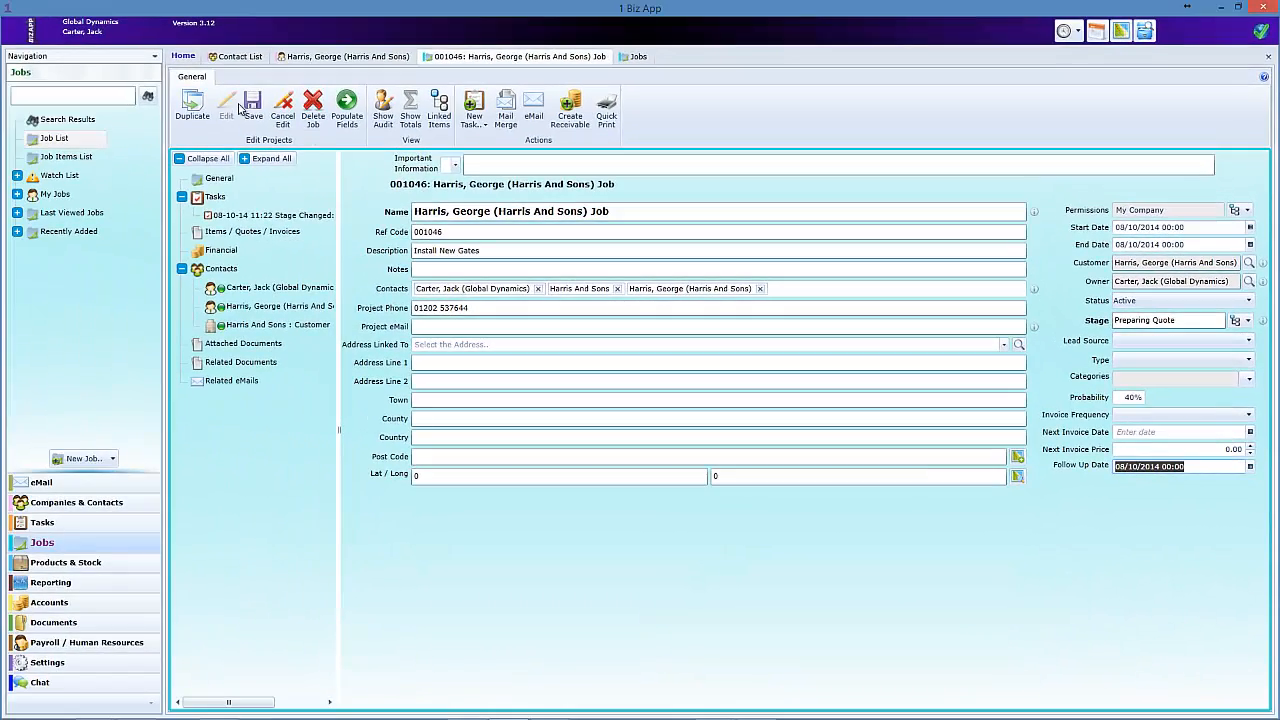
left_click(253, 105)
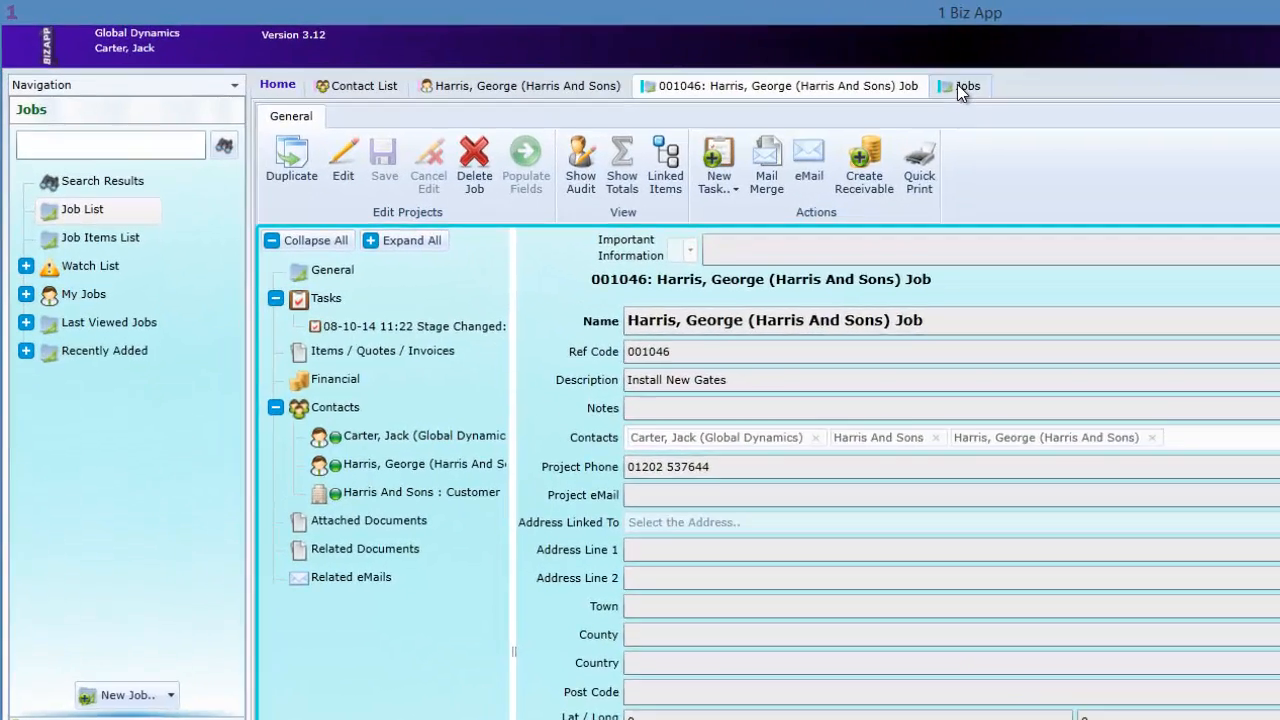
Reapply the To Follow Up filter to the job list and open the Harris And Sons job from it.
left_click(633, 56)
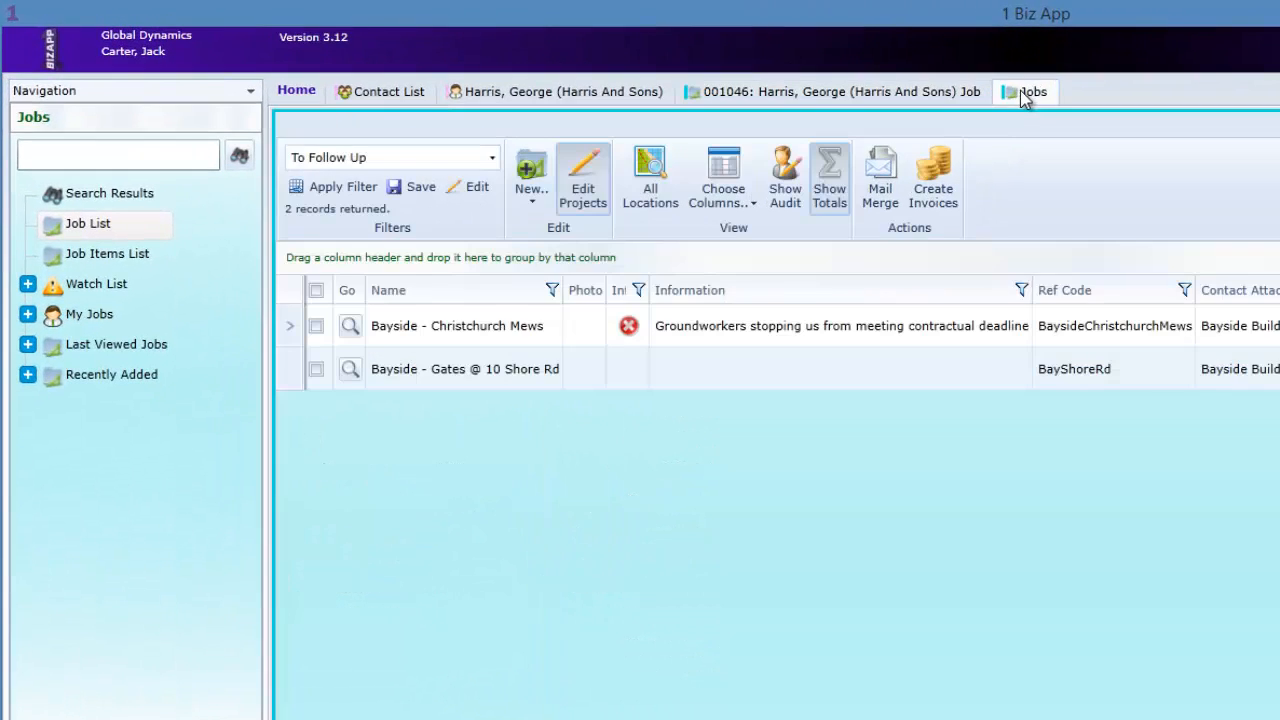
left_click(350, 187)
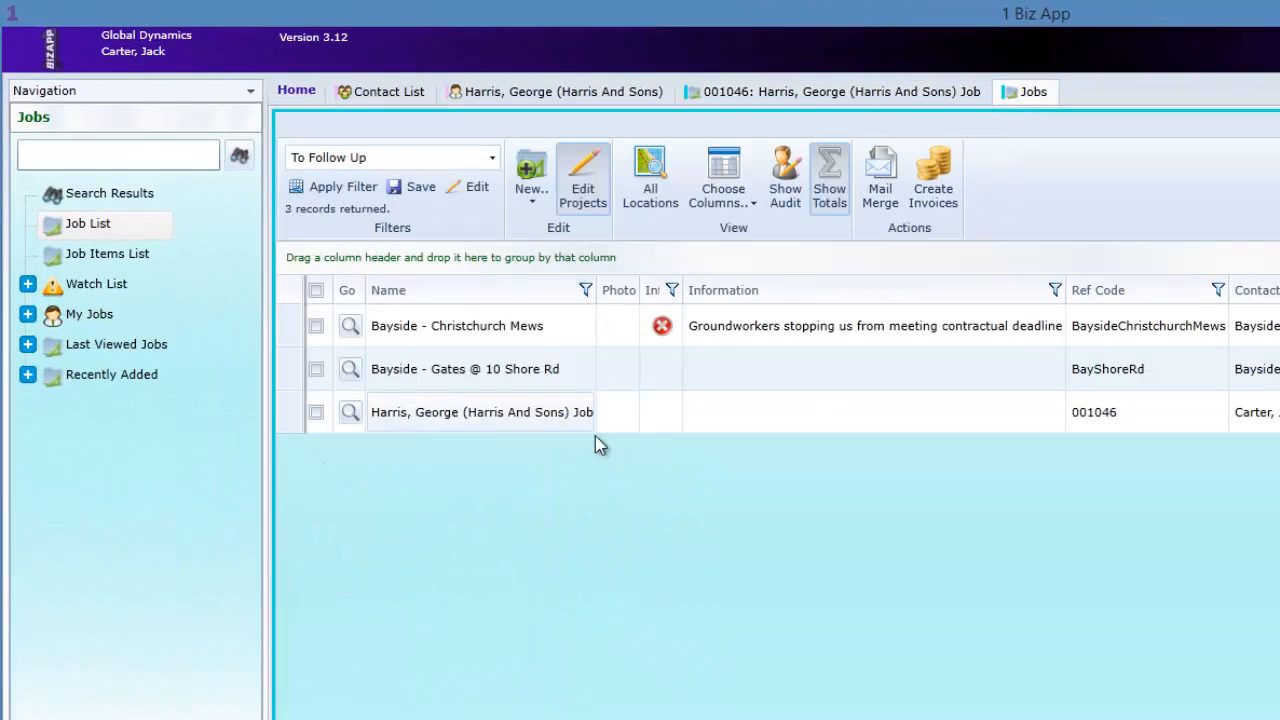
left_click(349, 414)
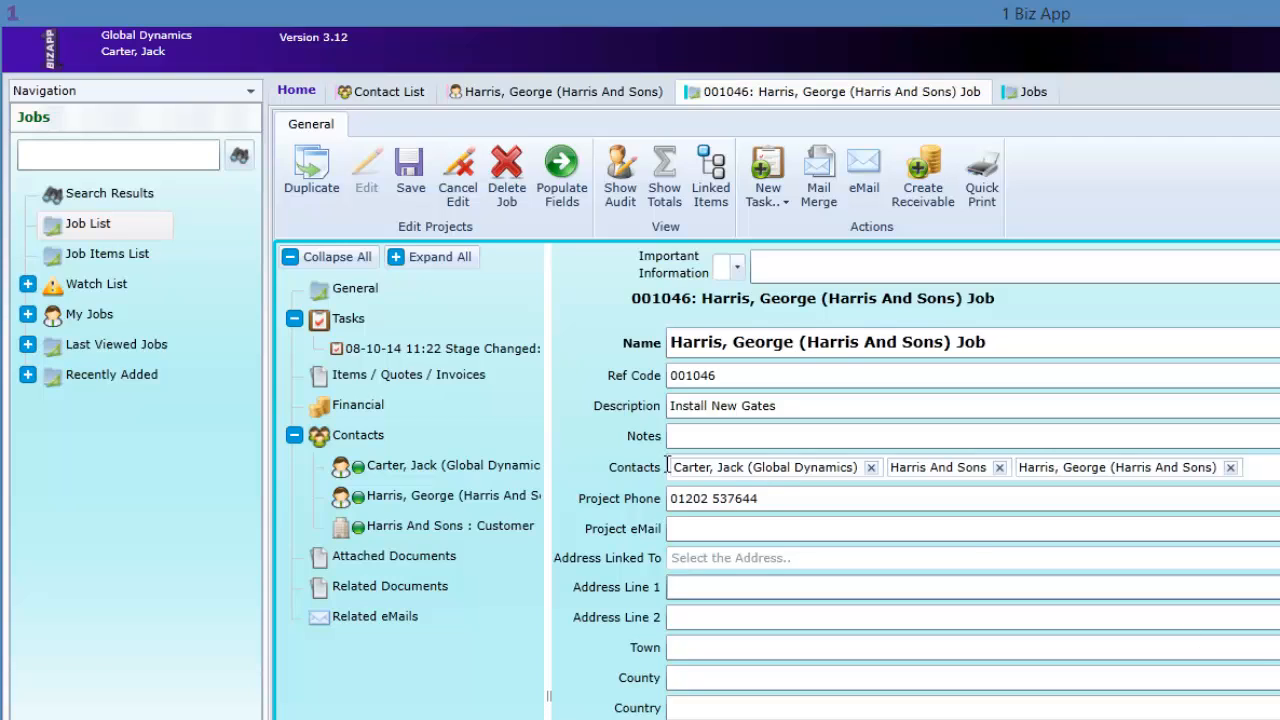
Add an item group to the job's Items / Quotes / Invoices from the Standard Double Above Ground Gate Install template.
left_click(401, 384)
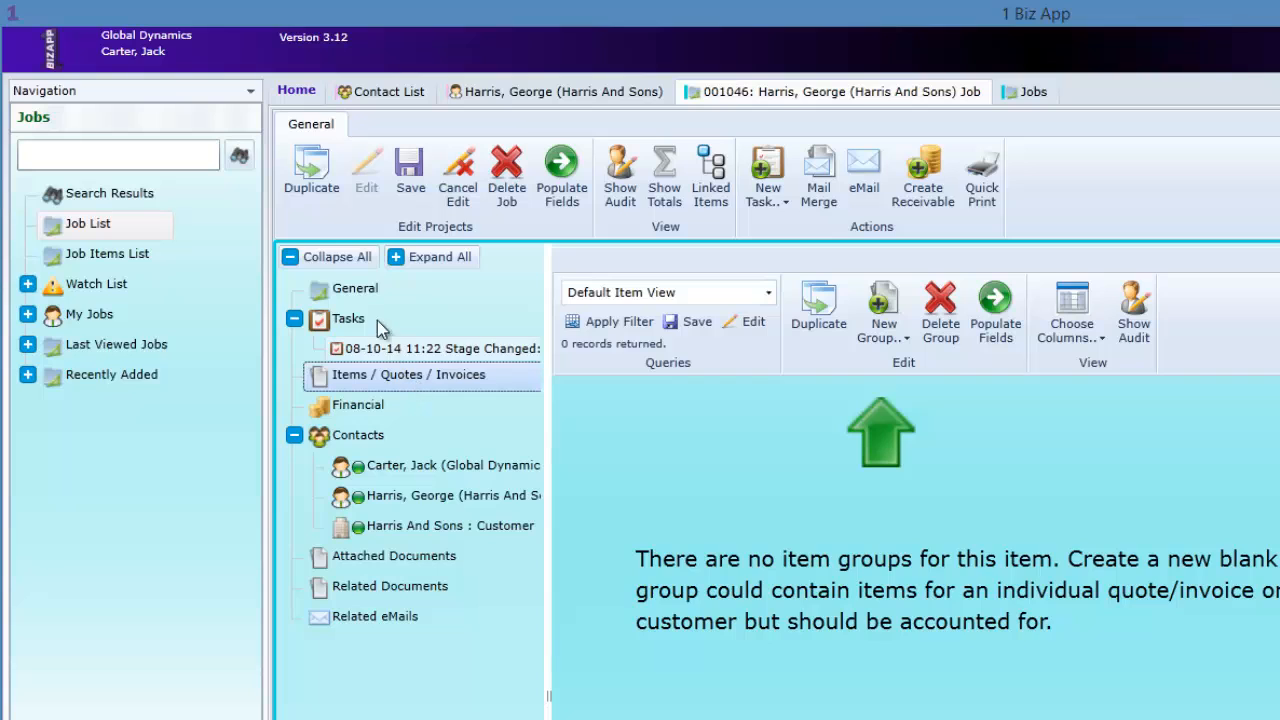
left_click(362, 290)
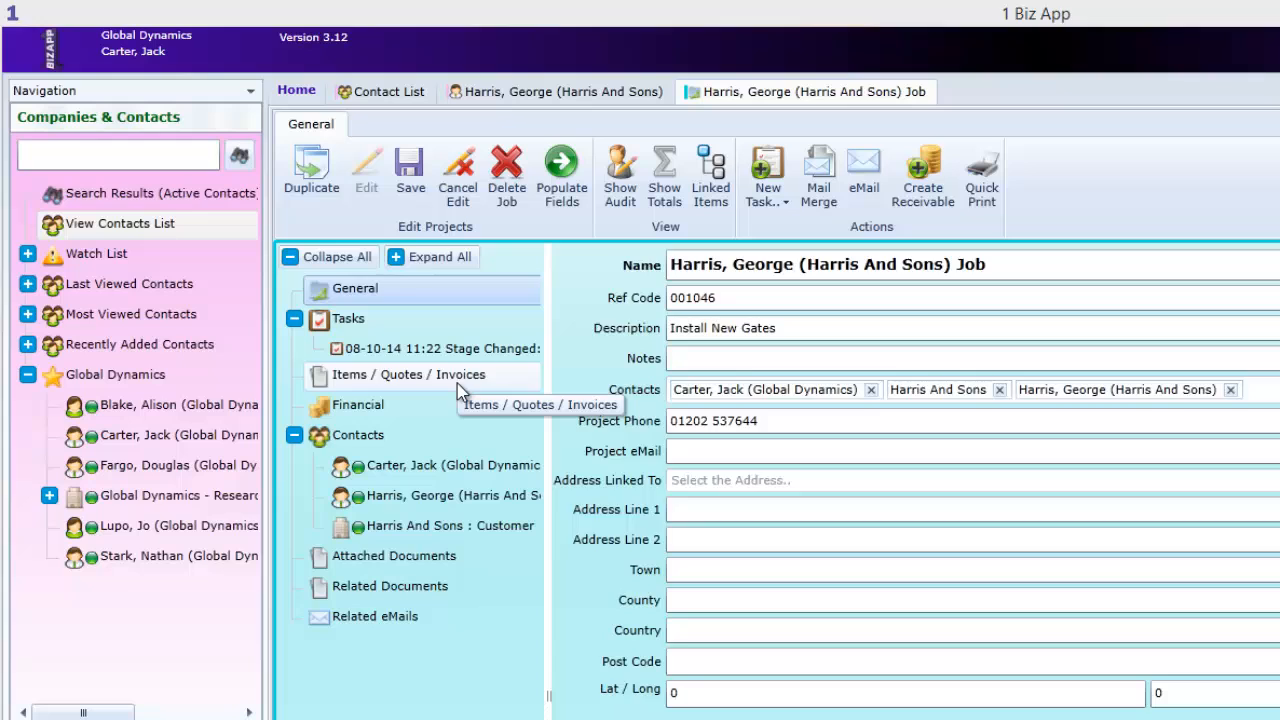
left_click(457, 385)
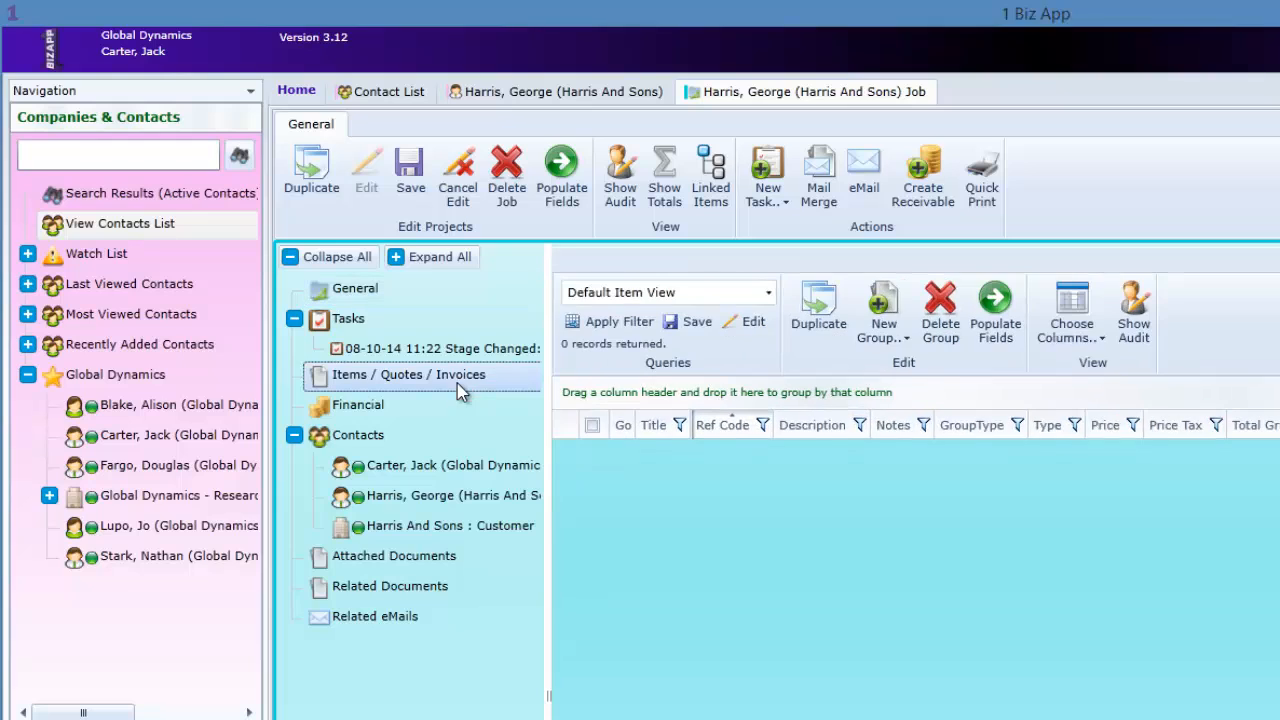
left_click(883, 322)
left_click(950, 375)
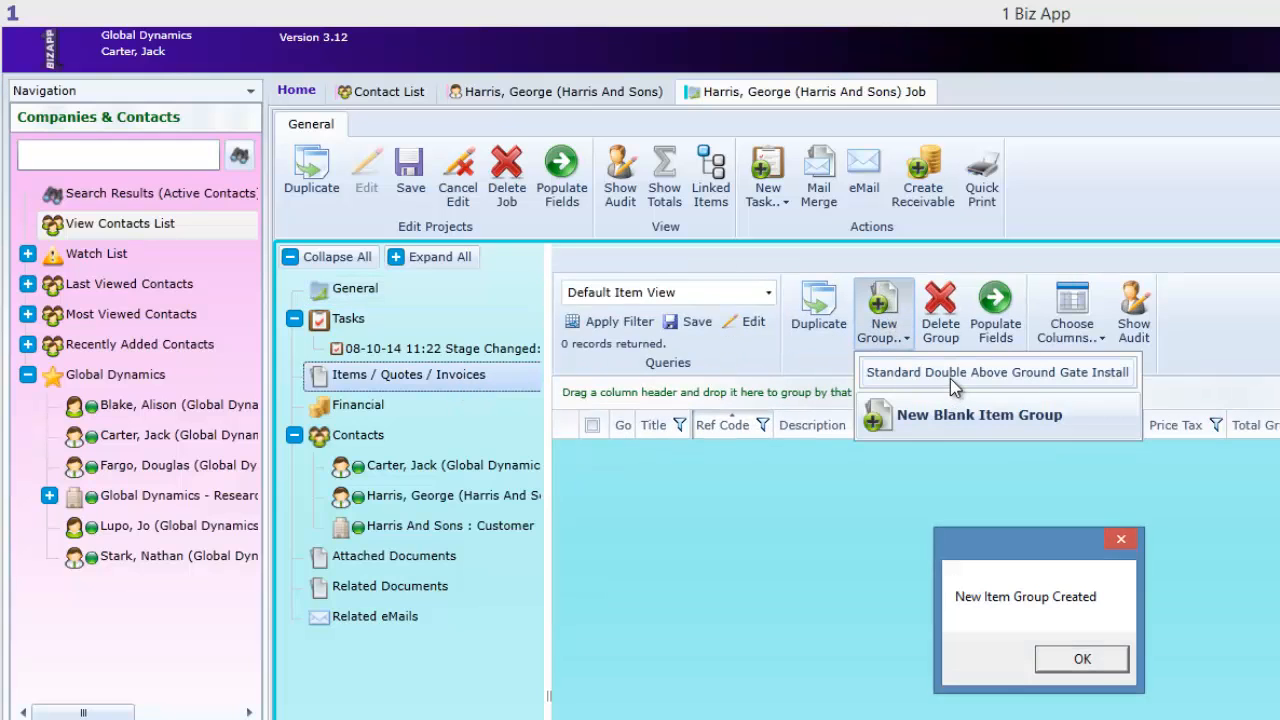
Open the Standard Double Above Ground Gate Install group and create a document from the Quotation template for the individual customer contact at Harris And Sons.
left_click(1082, 659)
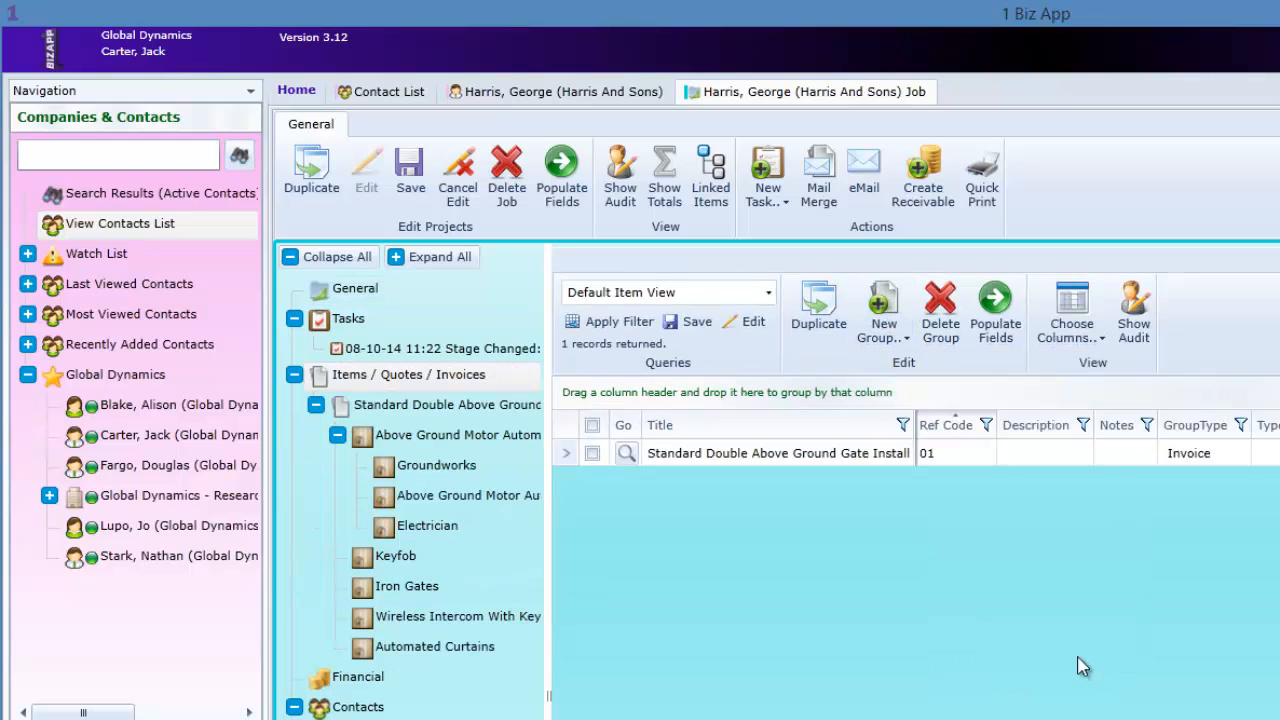
left_click(624, 455)
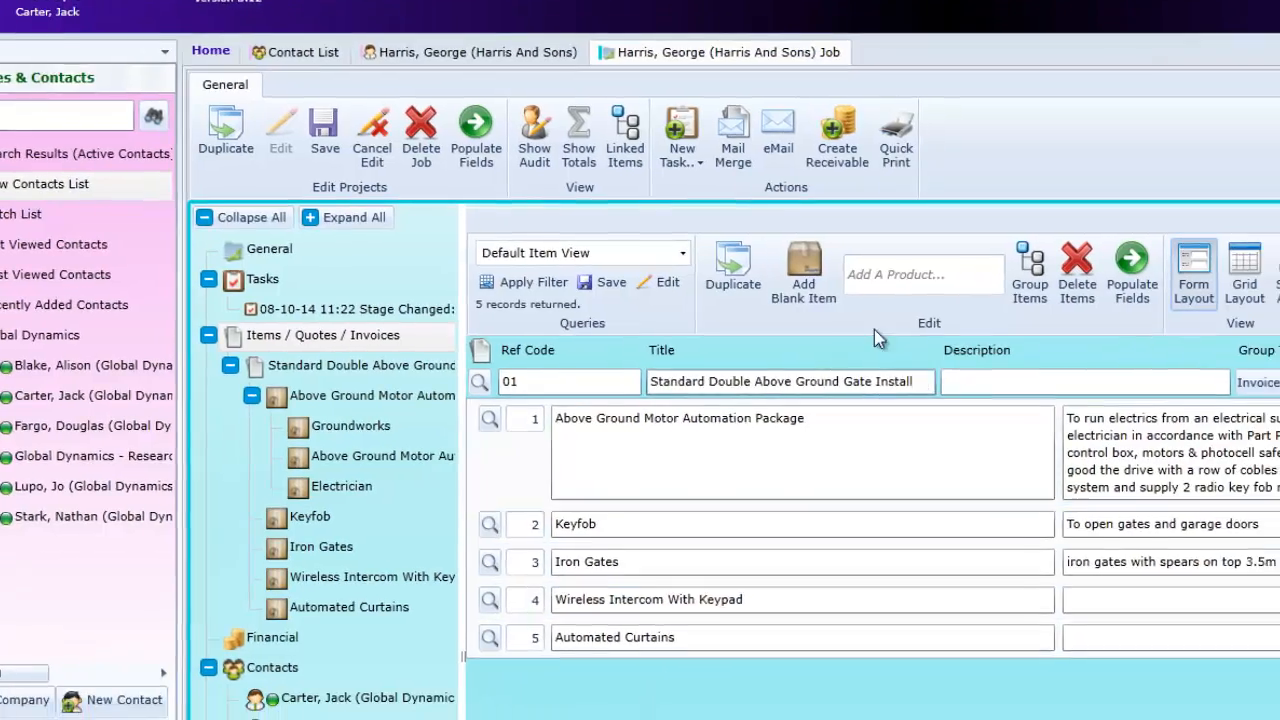
left_click(733, 135)
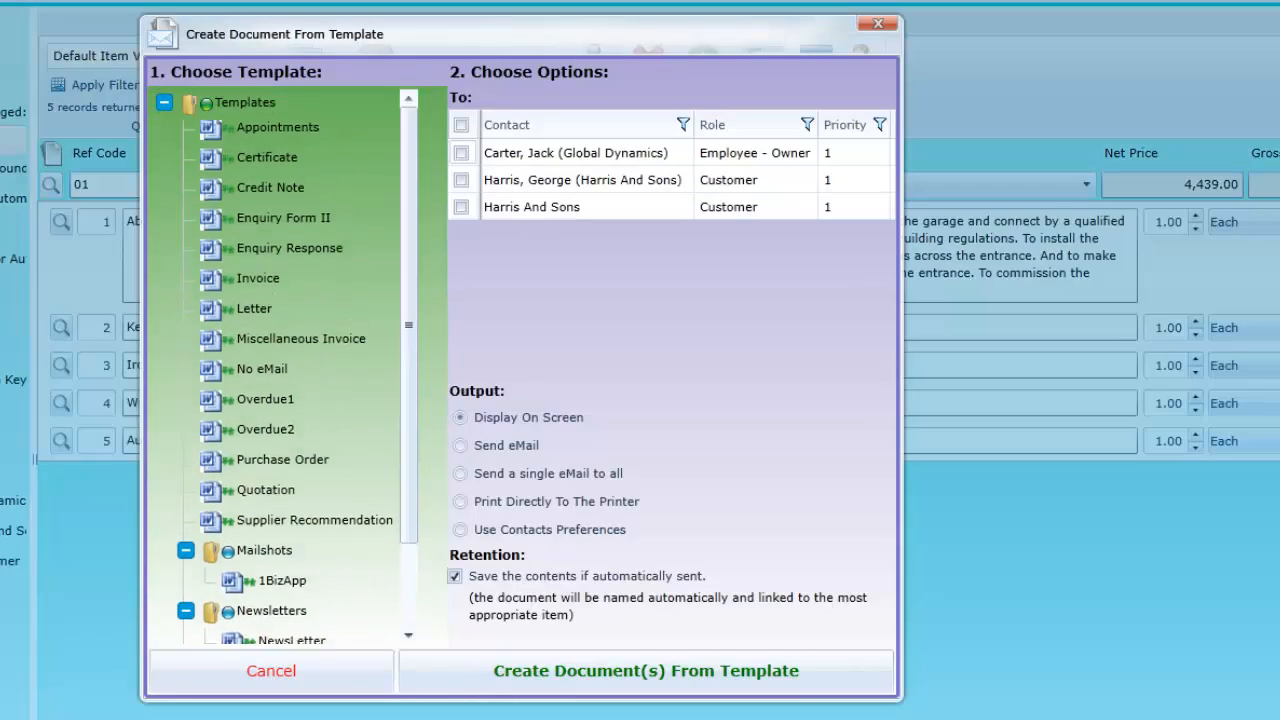
left_click(229, 497)
left_click(461, 180)
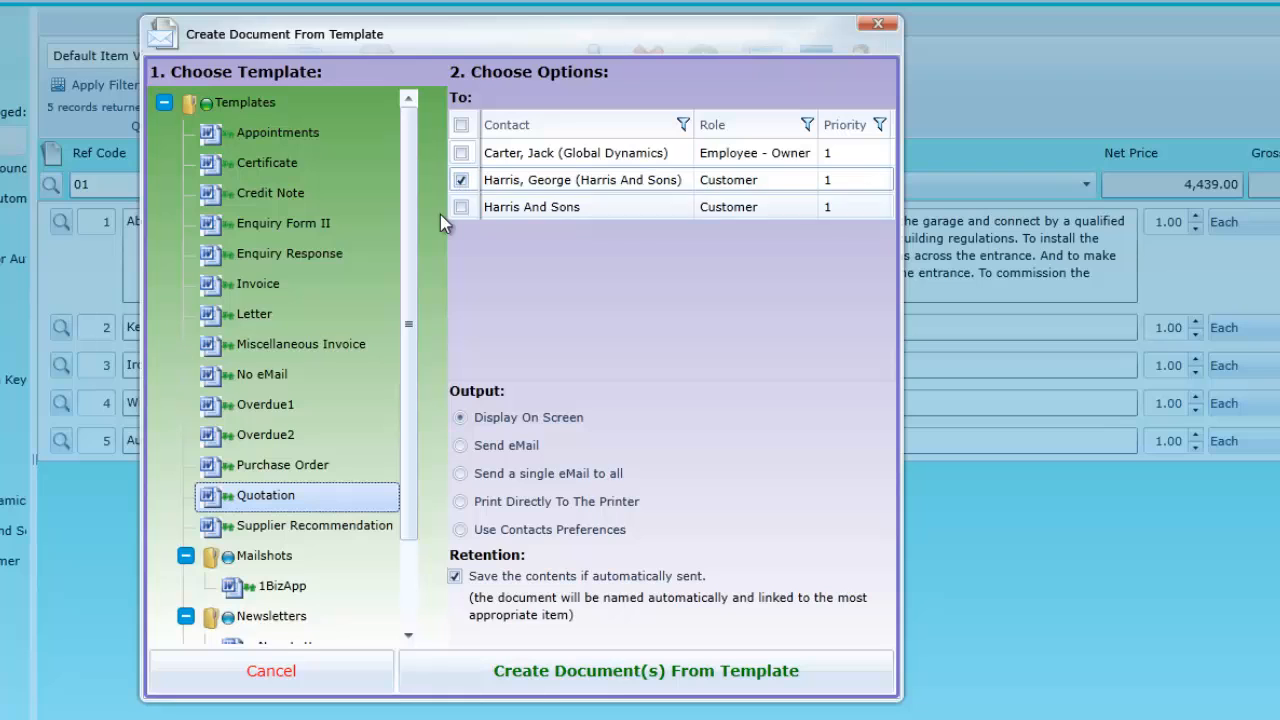
left_click(597, 679)
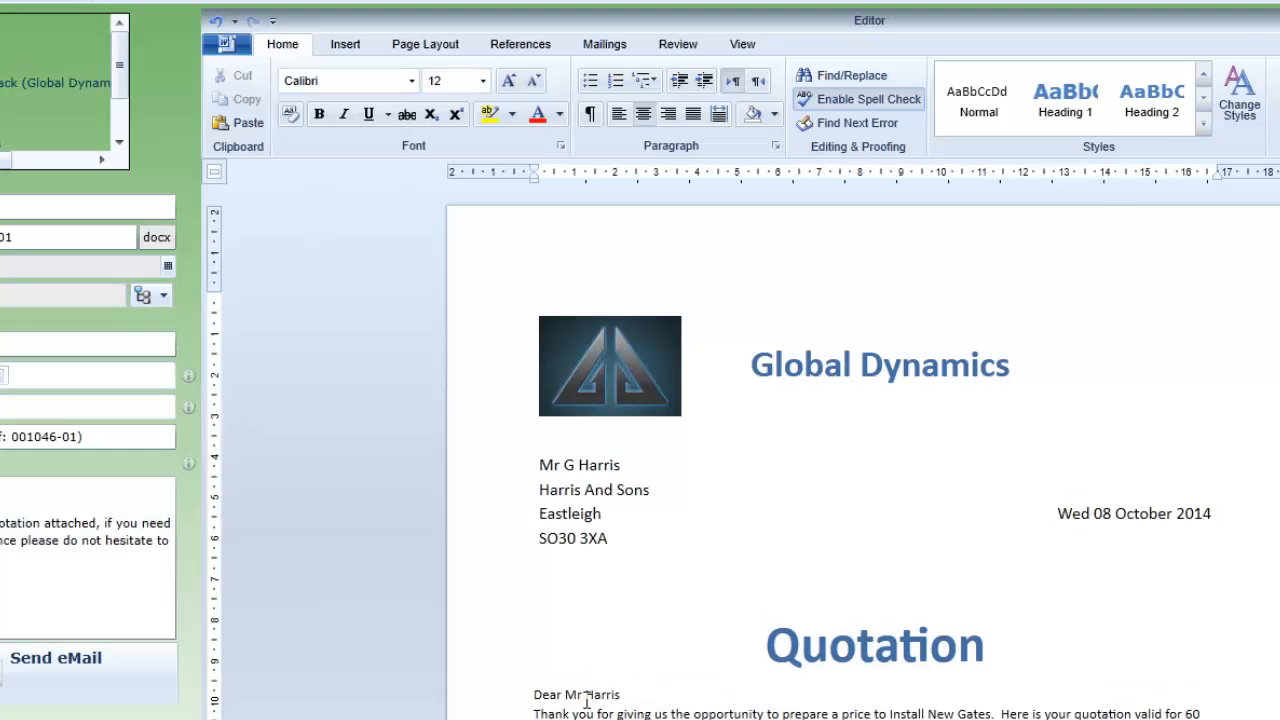
Review the quotation document and e-mail it to Harris And Sons as an attachment.
left_click(573, 713)
scroll(580, 705, "down", 8)
scroll(575, 702, "up", 6)
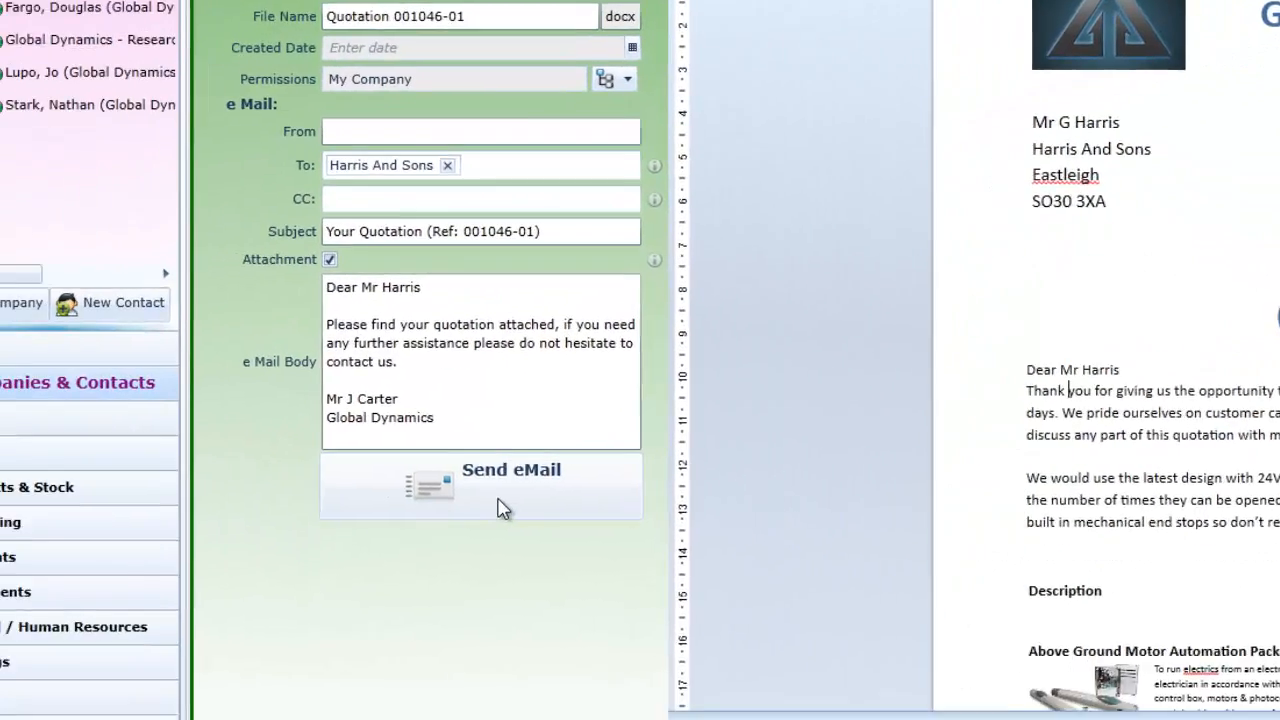
left_click(502, 508)
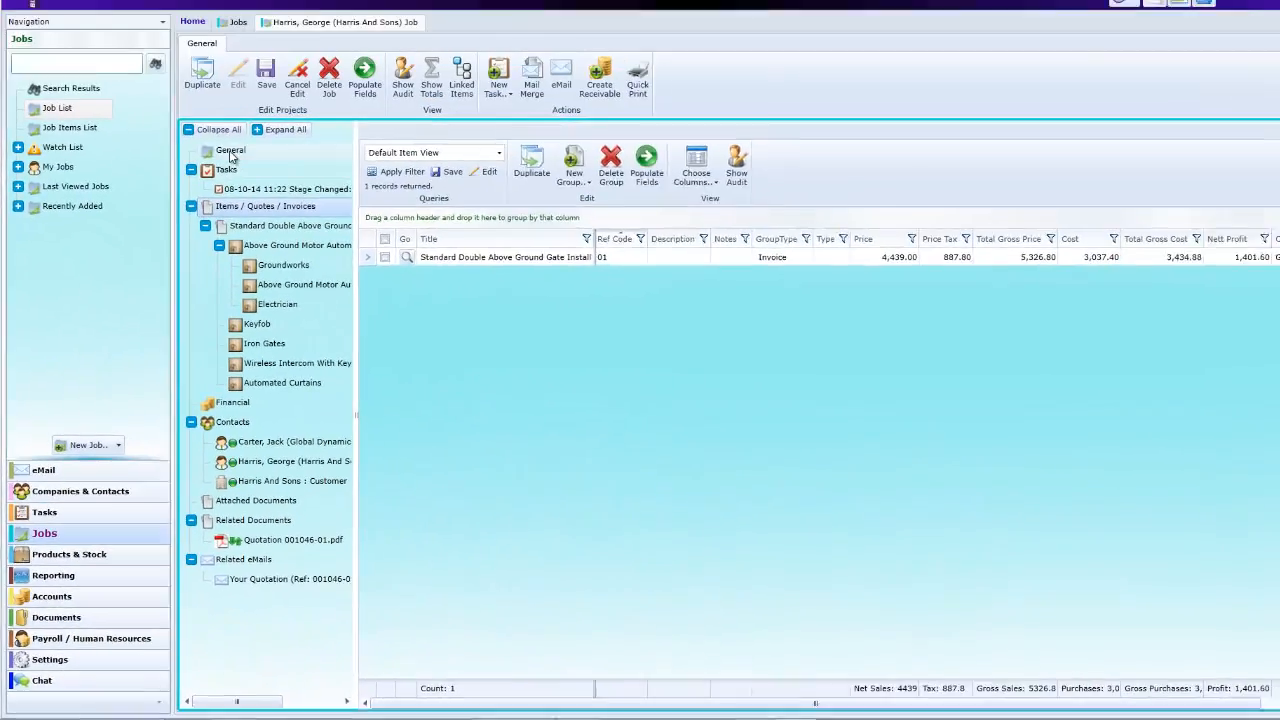
Set the Stage in the Harris And Sons job's general details to Quote Sent.
left_click(221, 180)
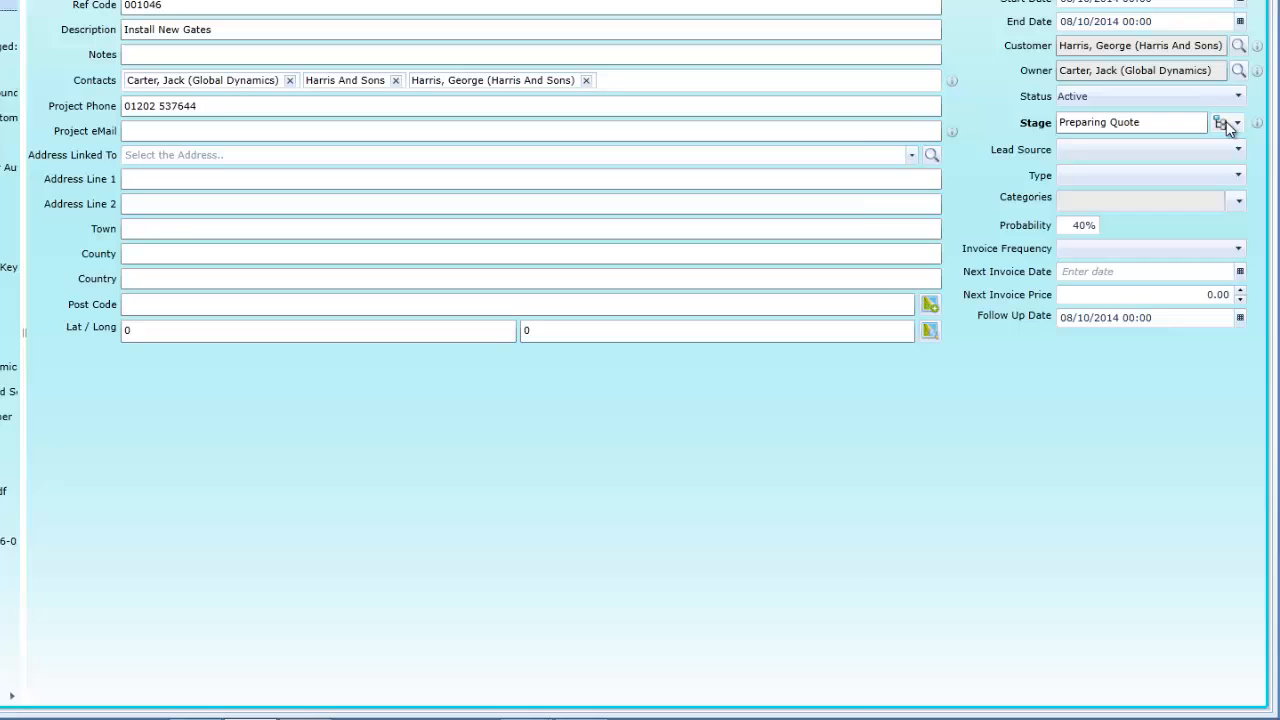
left_click(1235, 272)
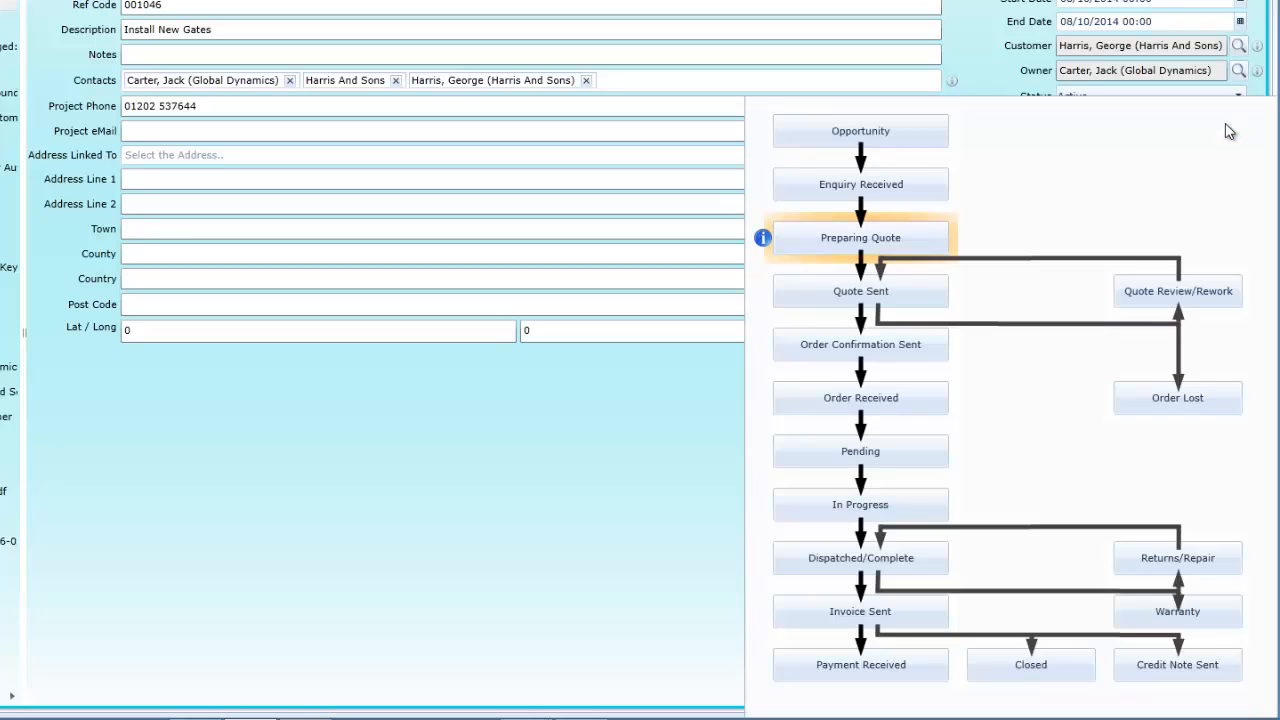
left_click(873, 298)
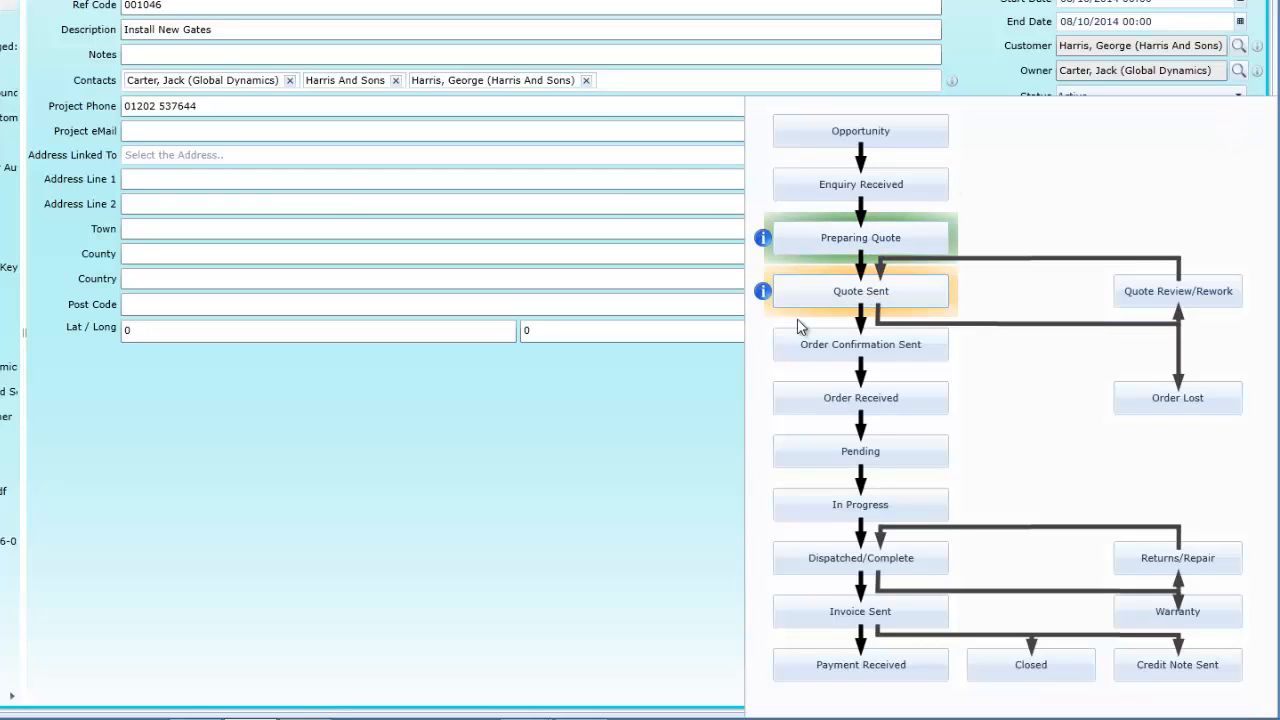
left_click(716, 411)
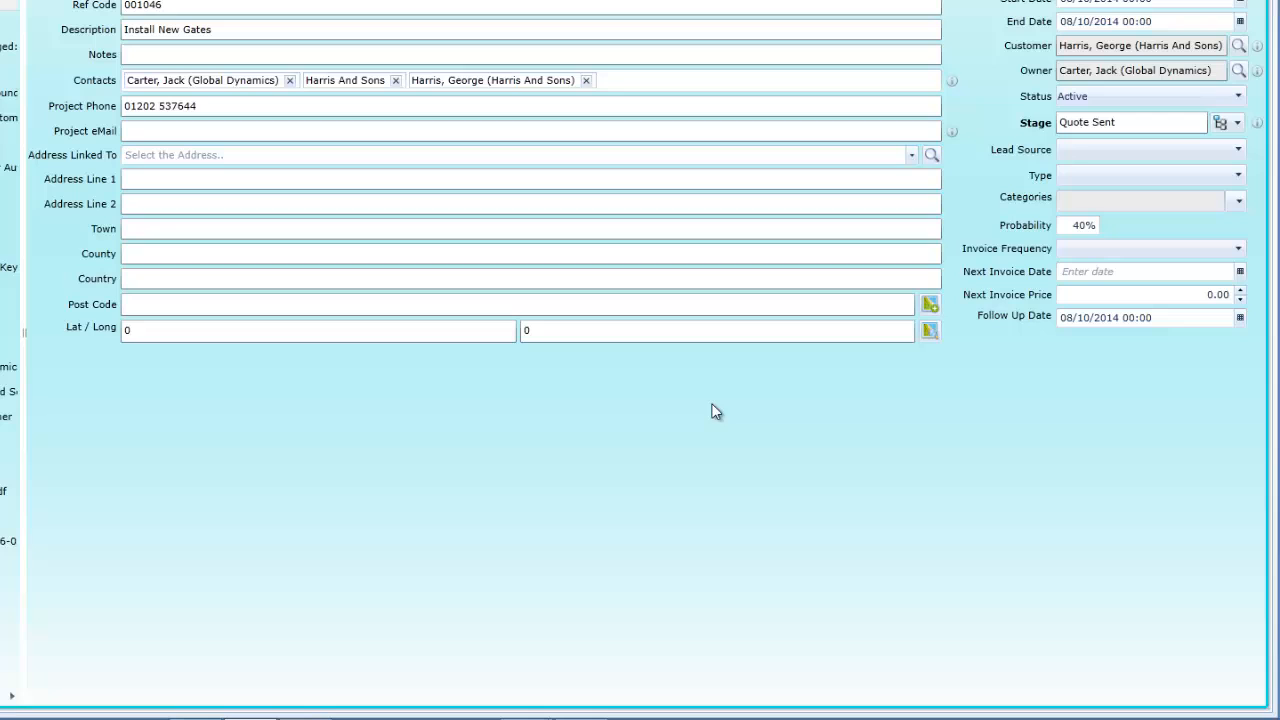
Set the job's Follow Up Date to 13/10/2014 and save the job.
left_click(1240, 318)
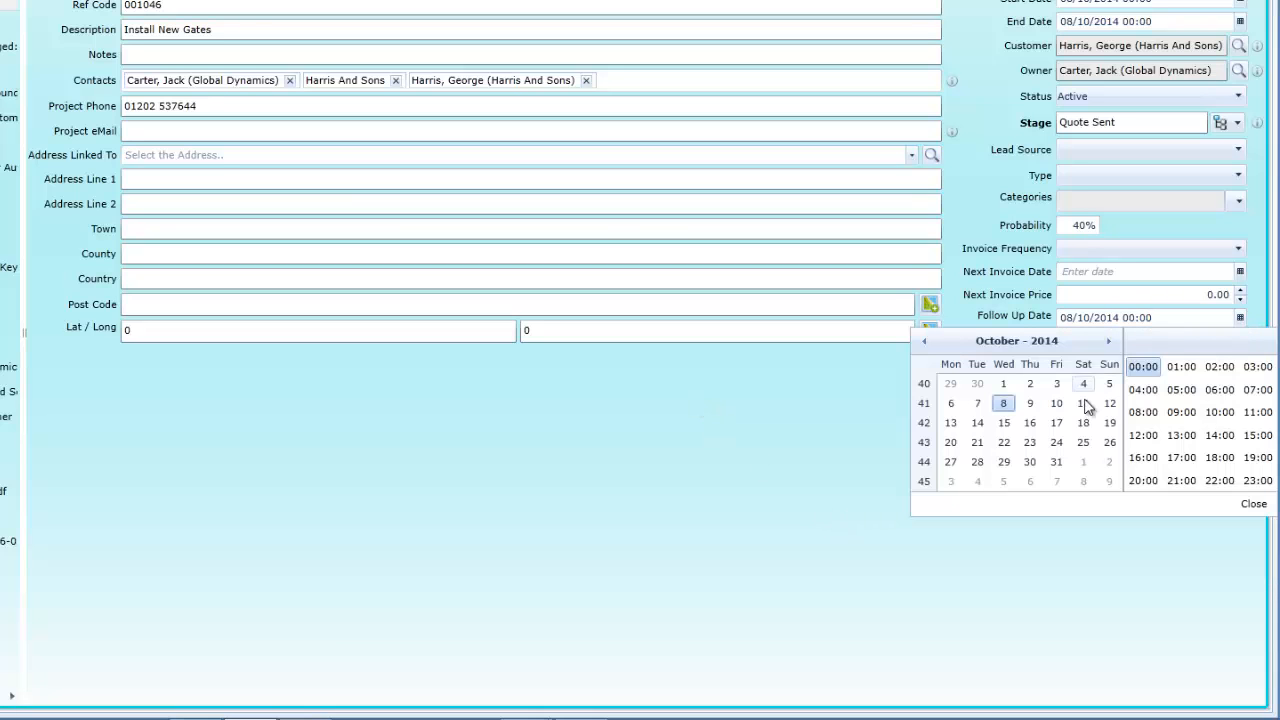
left_click(950, 422)
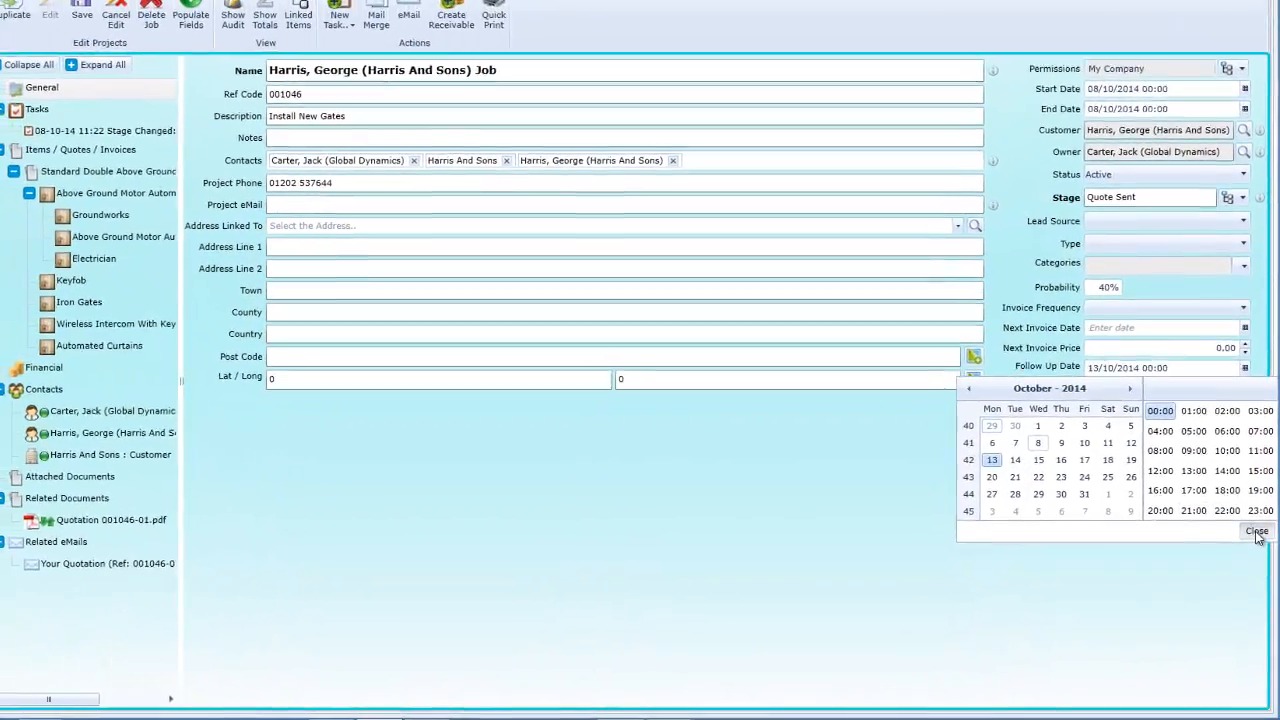
left_click(1254, 513)
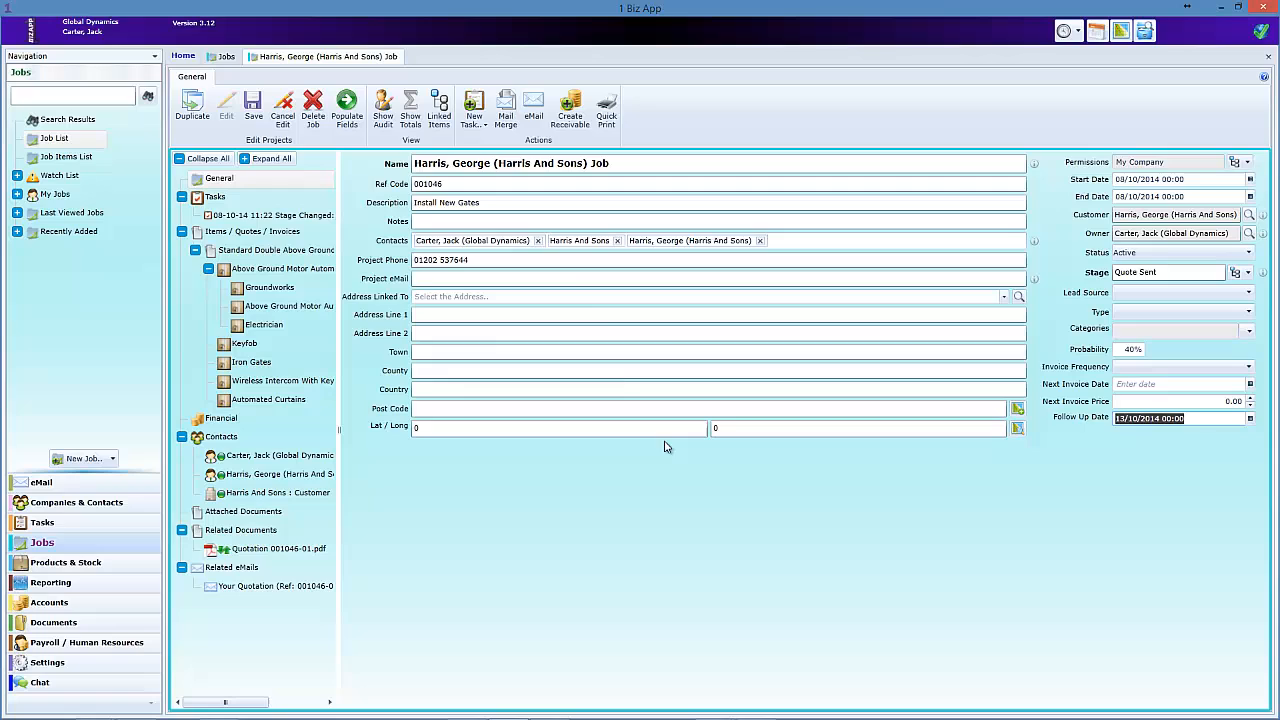
left_click(253, 108)
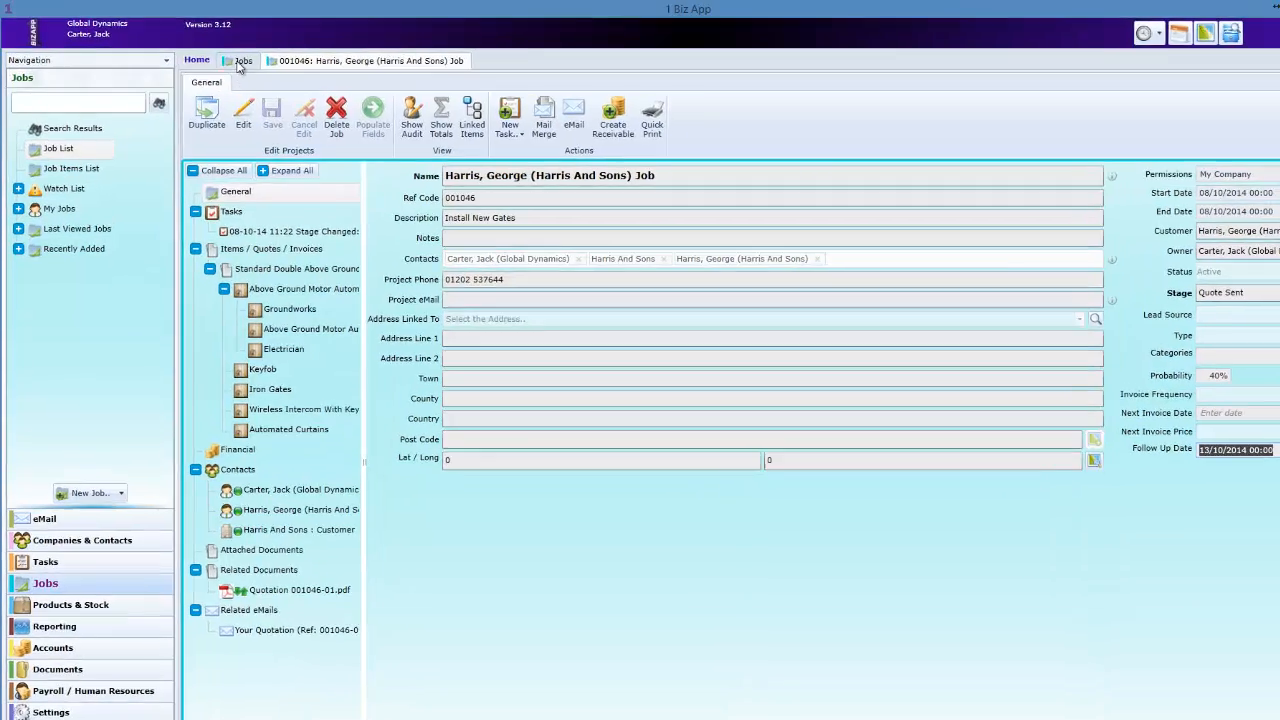
Return to the job list and refresh it with the To Follow Up filter.
left_click(224, 58)
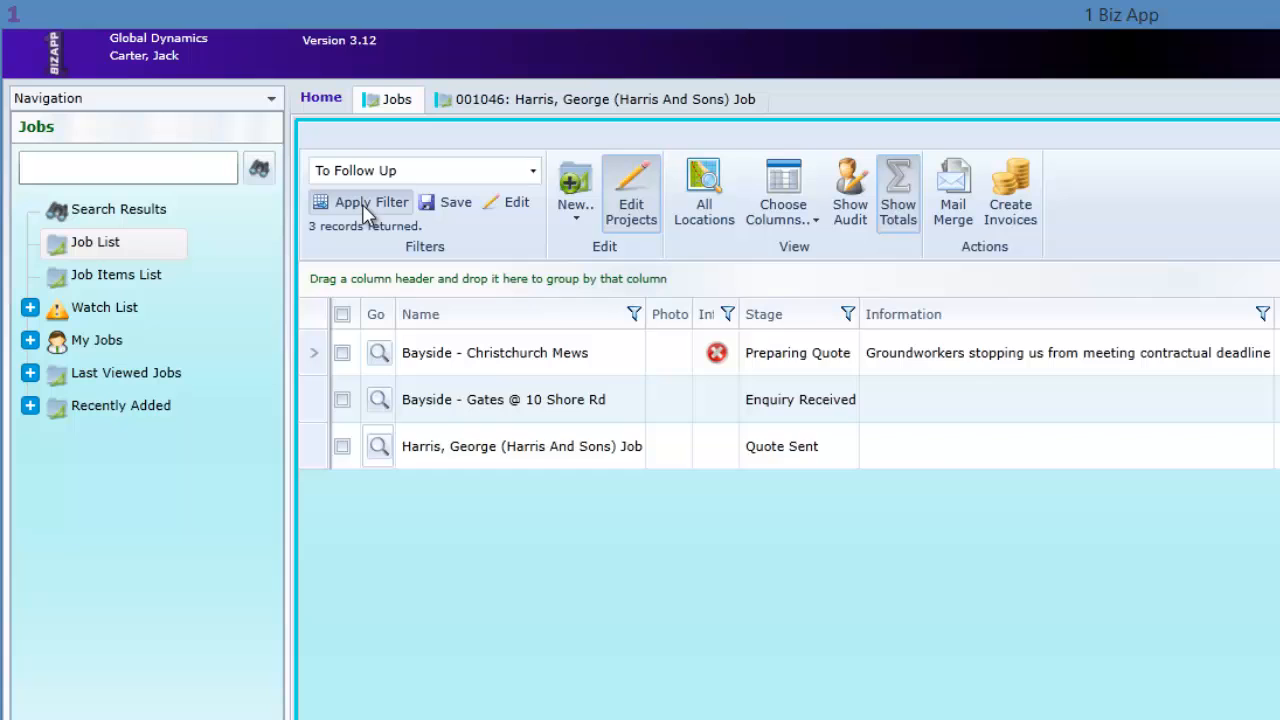
left_click(366, 203)
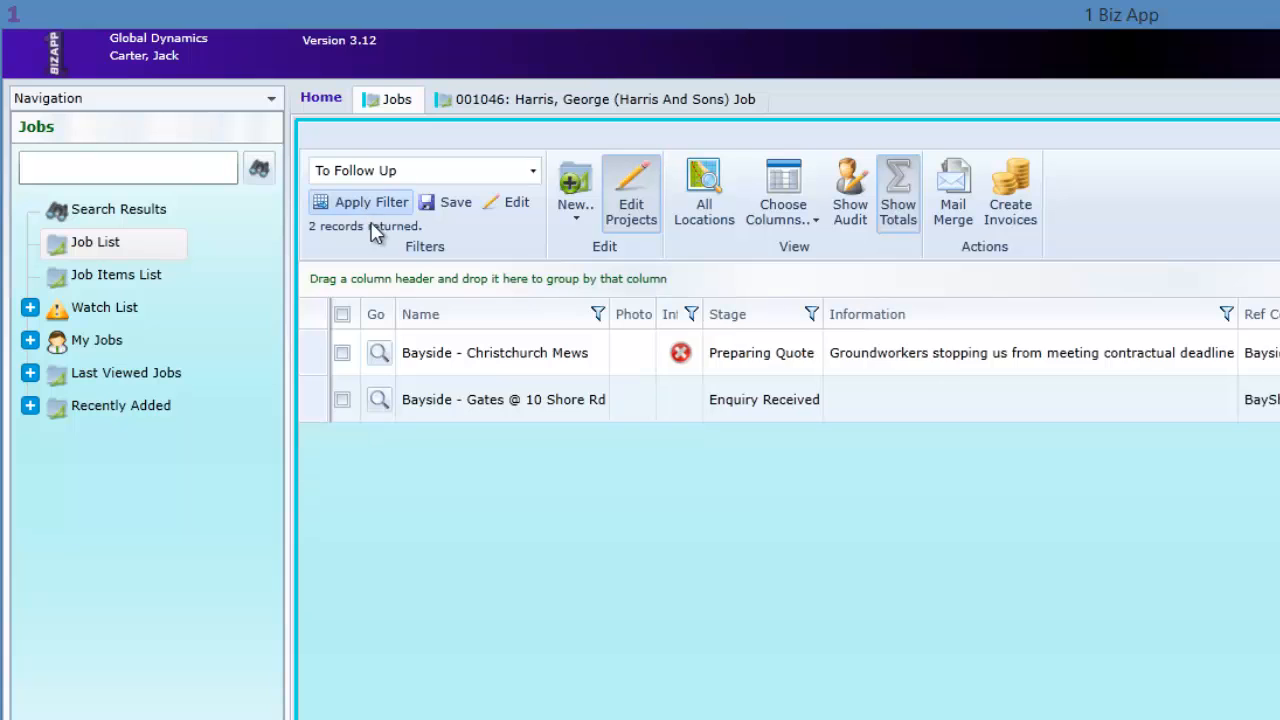